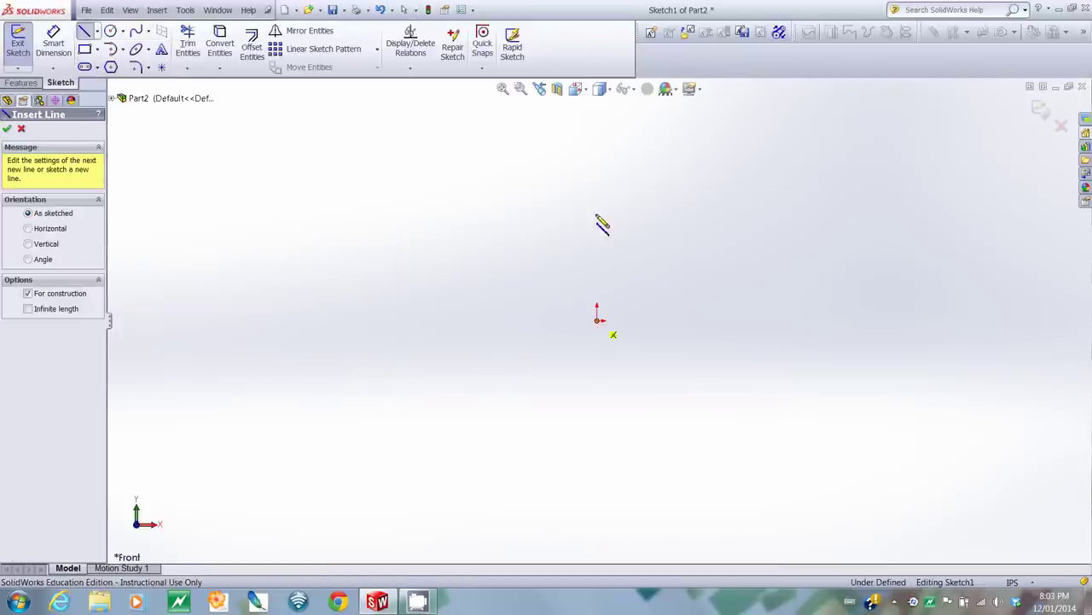
# Step: Sketch a vertical construction line about 2.71 in up from the origin, and a horizontal line about 0.87 in leftward from its upper end
pyautogui.click(597, 170)
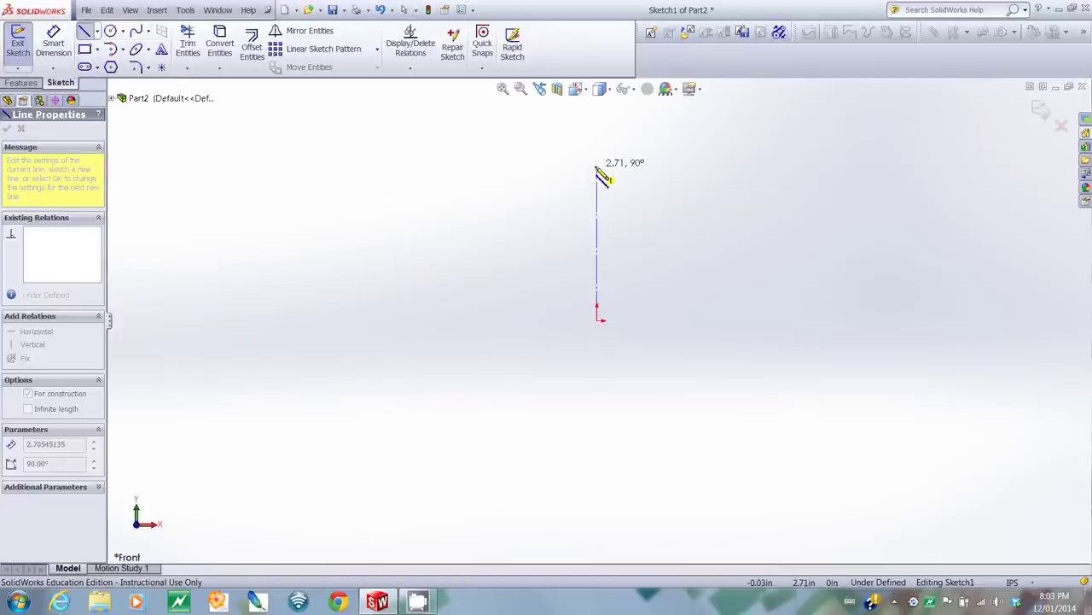
pyautogui.press('Escape')
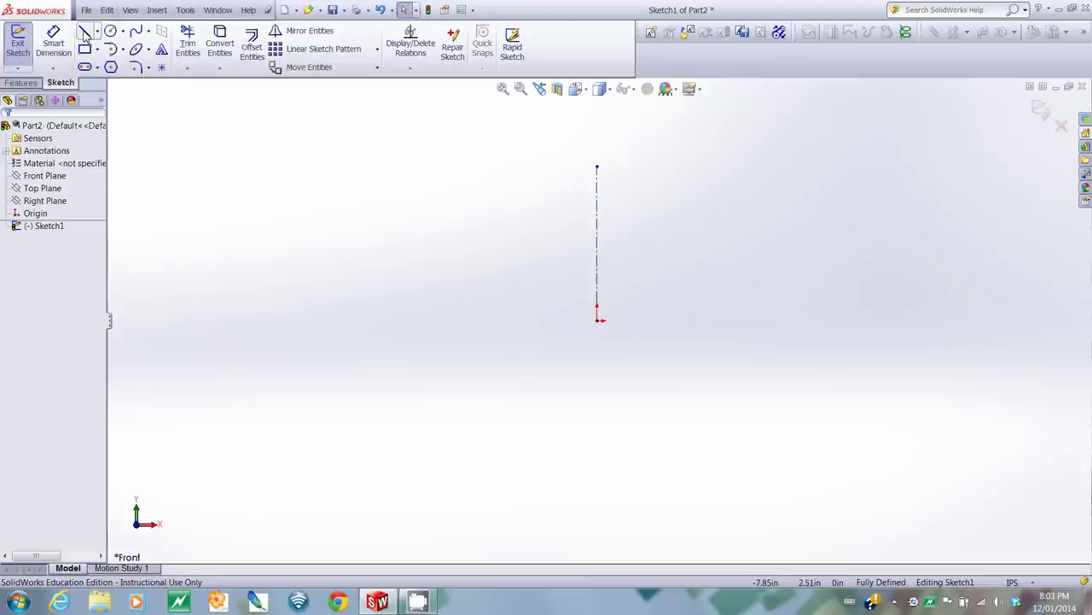
pyautogui.click(85, 33)
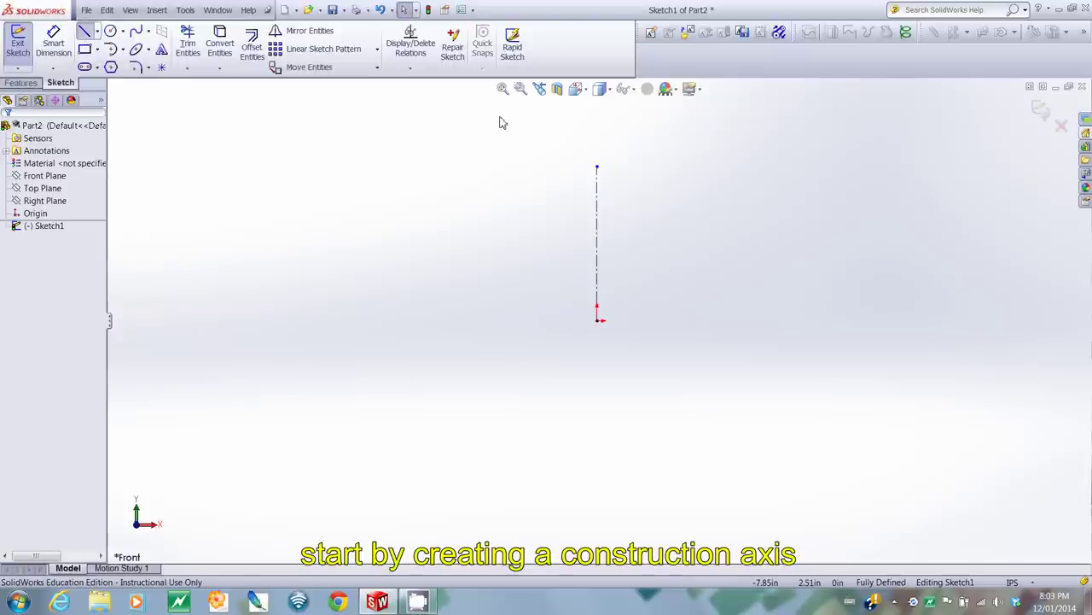
pyautogui.click(597, 166)
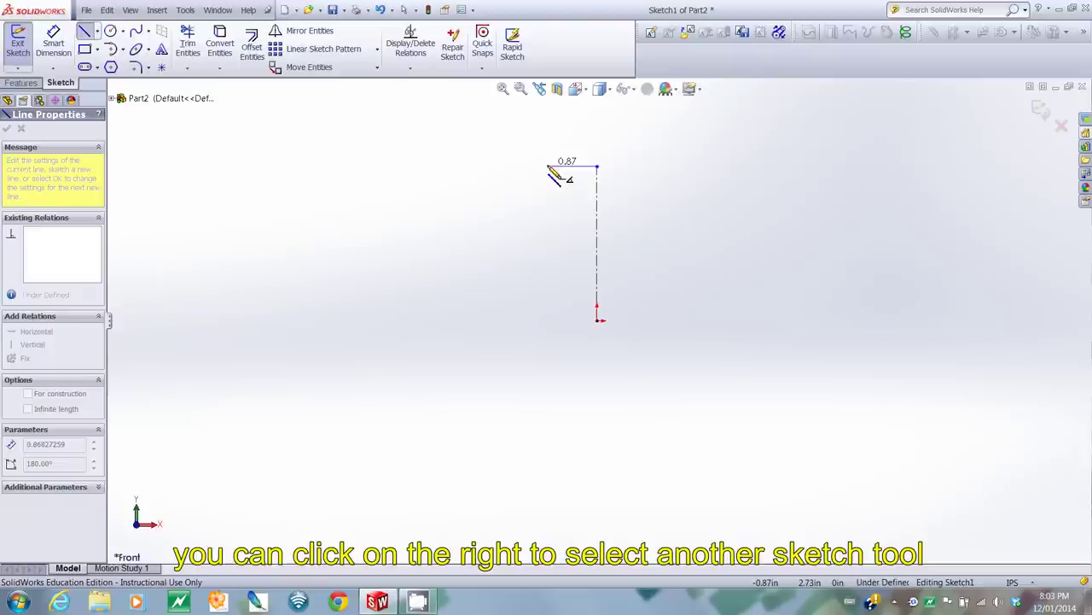
pyautogui.click(548, 166)
# Step: Add a 90° three-point arc of about 0.83 in radius, curving outward and down from the outer end of the horizontal line
pyautogui.rightClick(547, 167)
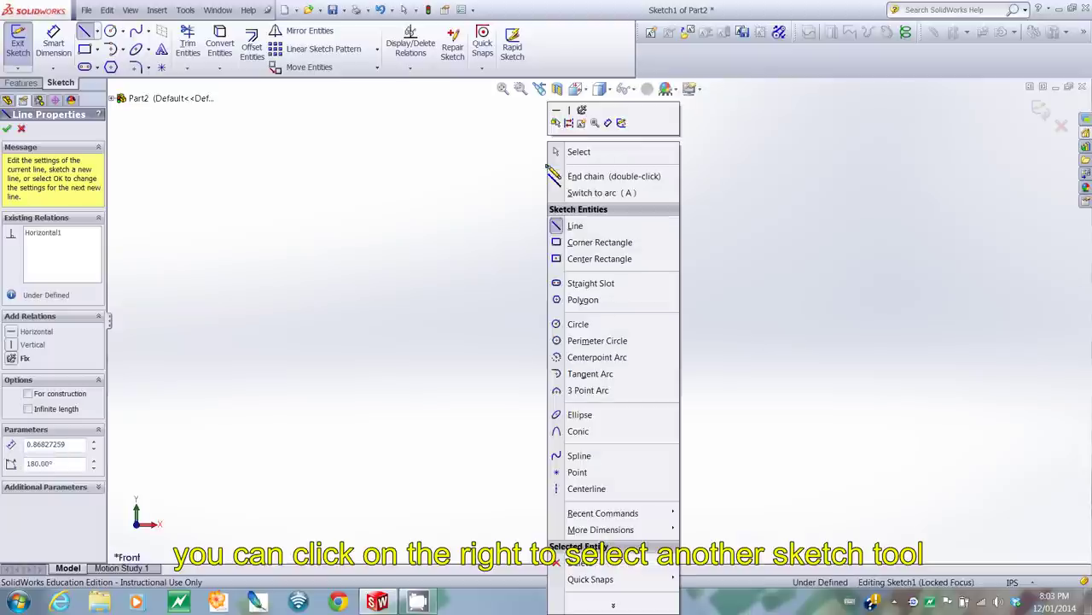
pyautogui.click(587, 390)
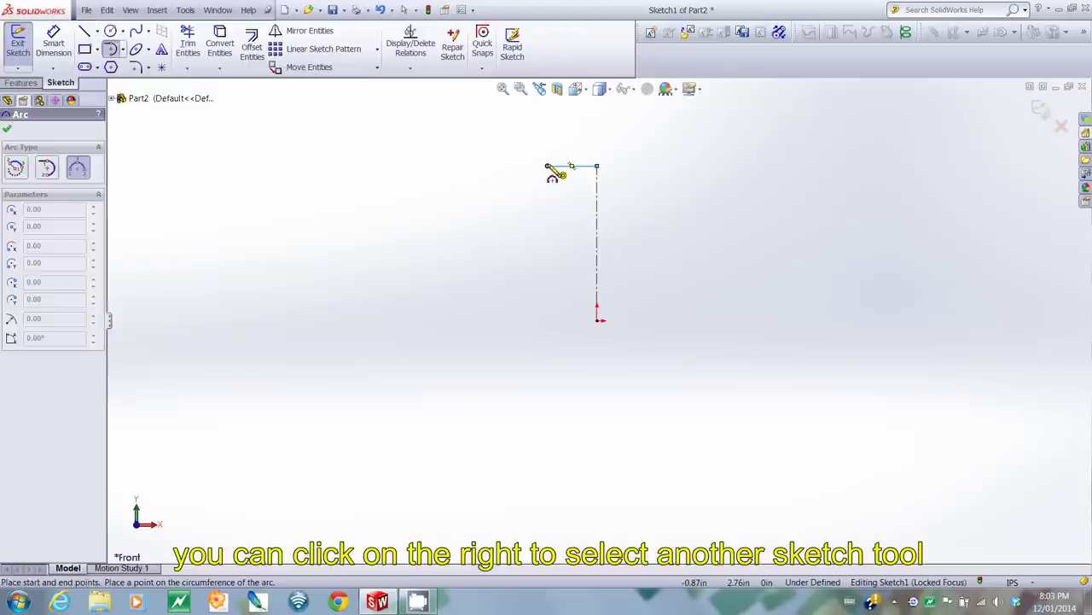
pyautogui.click(547, 166)
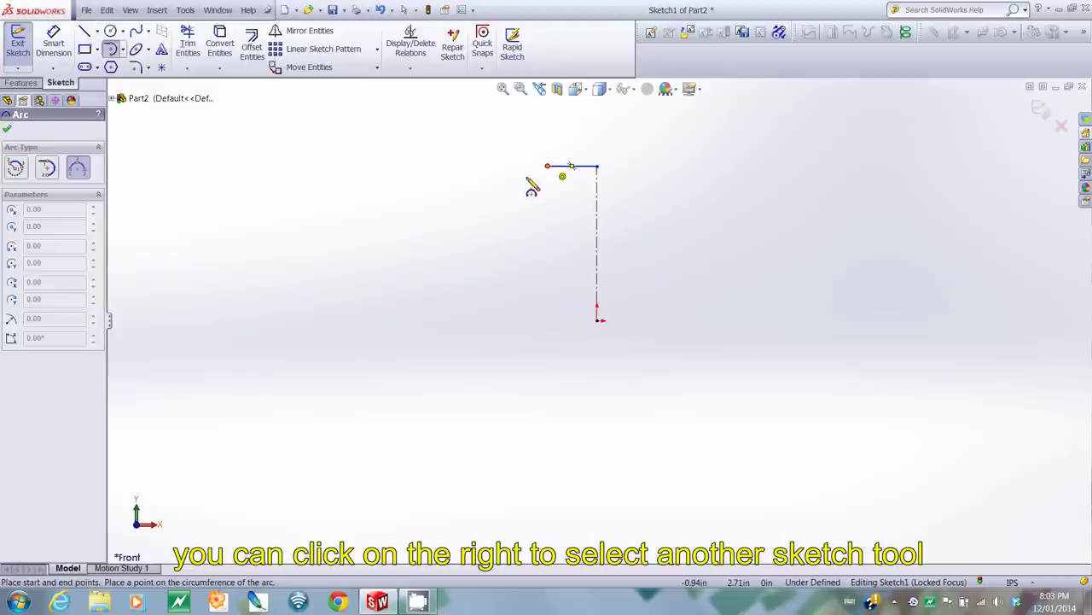
pyautogui.click(511, 223)
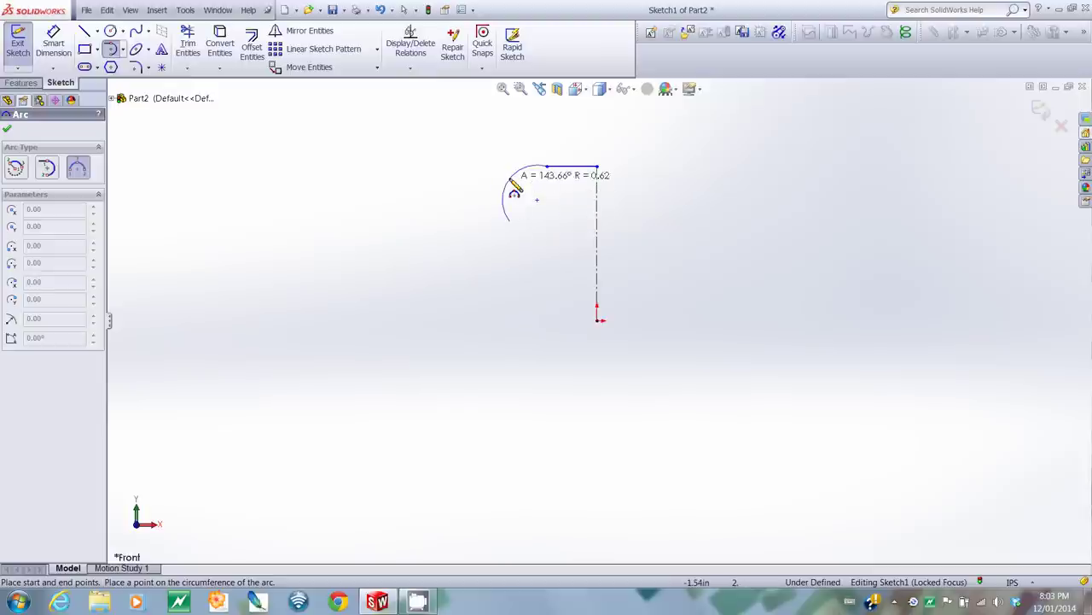
pyautogui.click(520, 189)
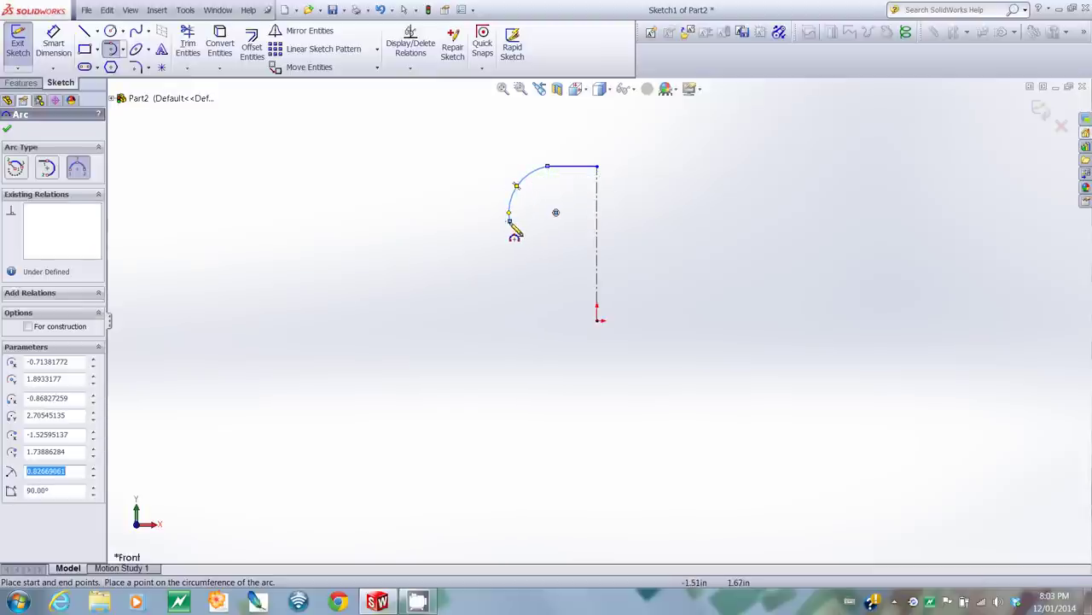
# Step: Continue the profile downward with a 90° three-point arc of about 0.74 in radius that bulges inward towards the axis
pyautogui.click(537, 267)
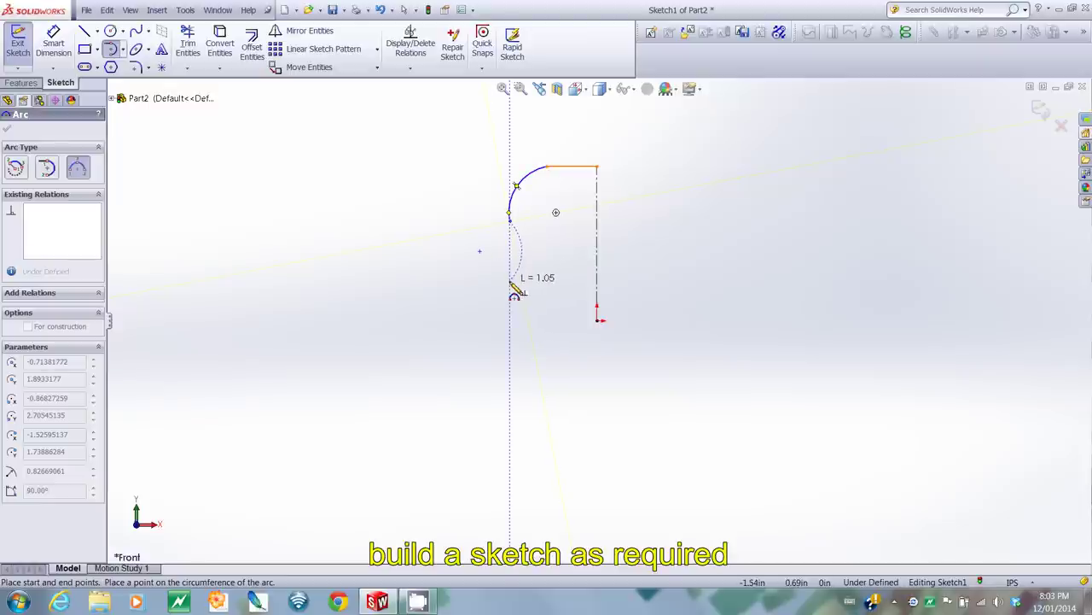
pyautogui.click(507, 282)
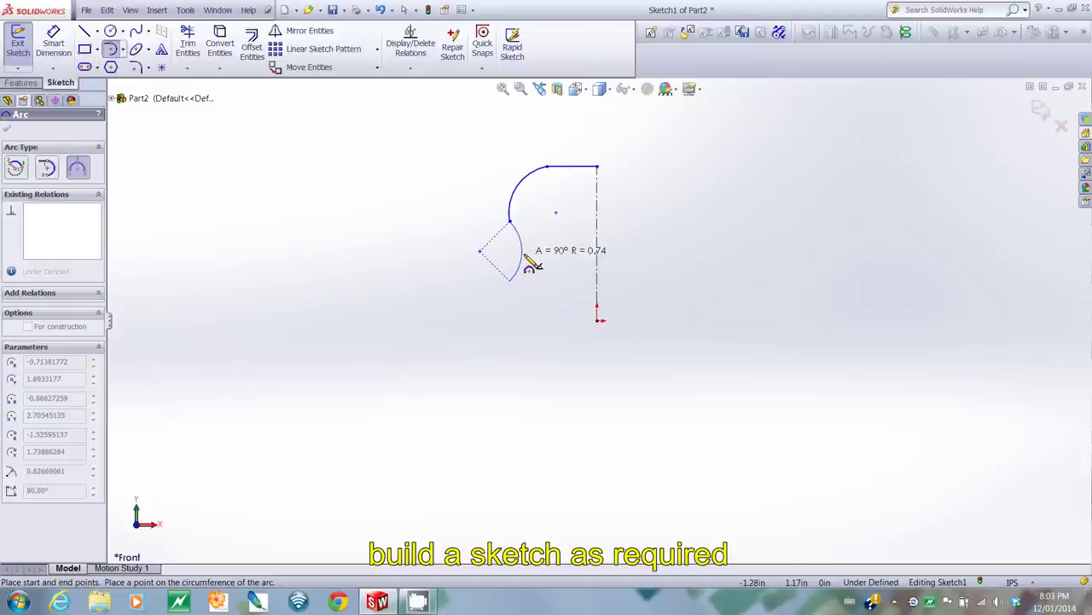
pyautogui.click(526, 257)
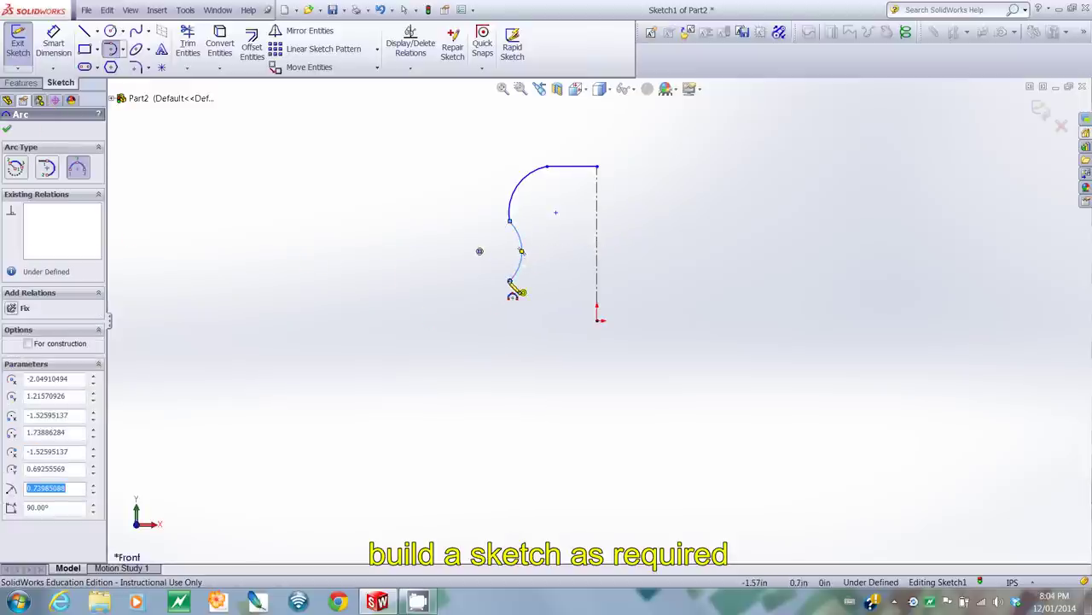
pyautogui.rightClick(511, 283)
pyautogui.click(536, 193)
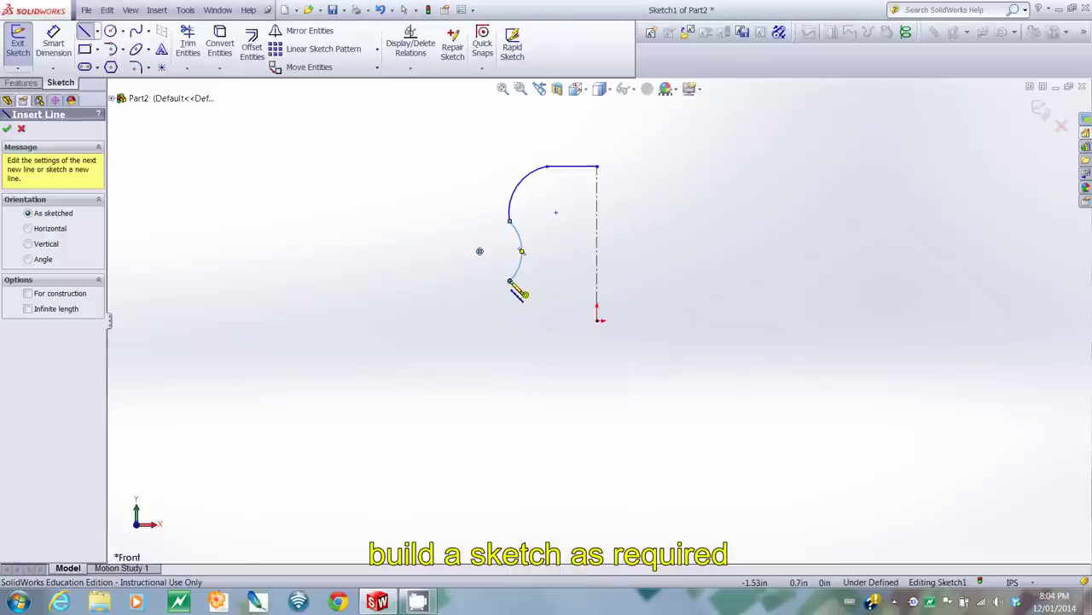
pyautogui.click(510, 345)
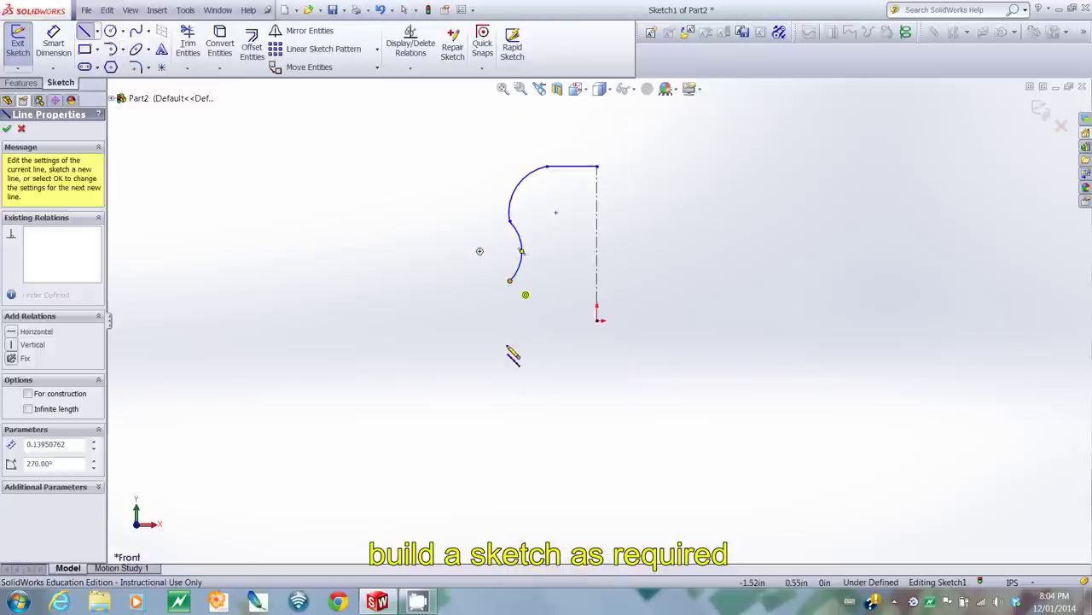
pyautogui.click(509, 347)
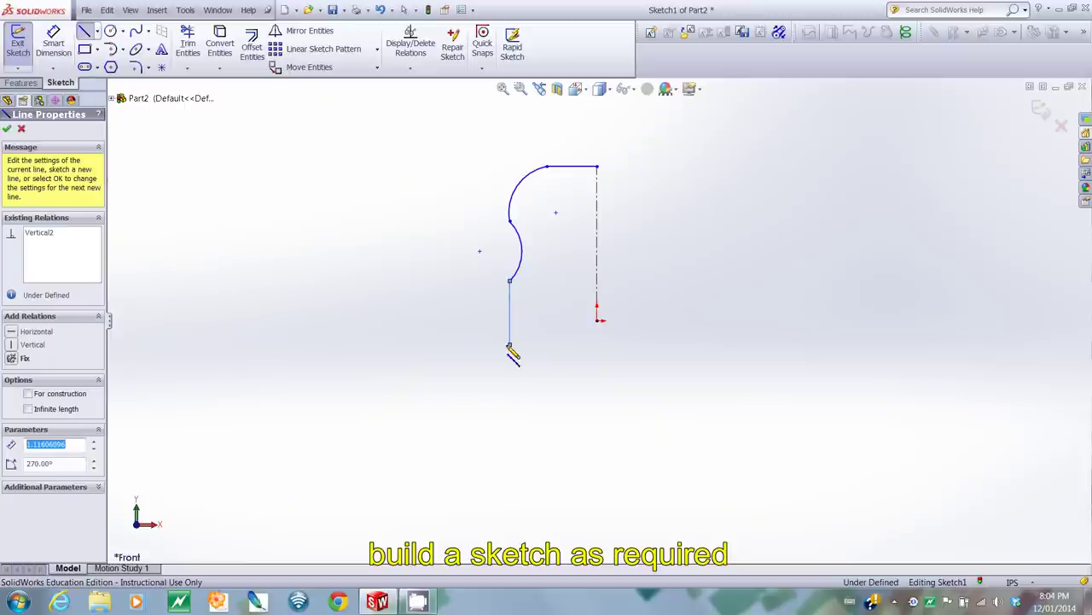
pyautogui.click(552, 366)
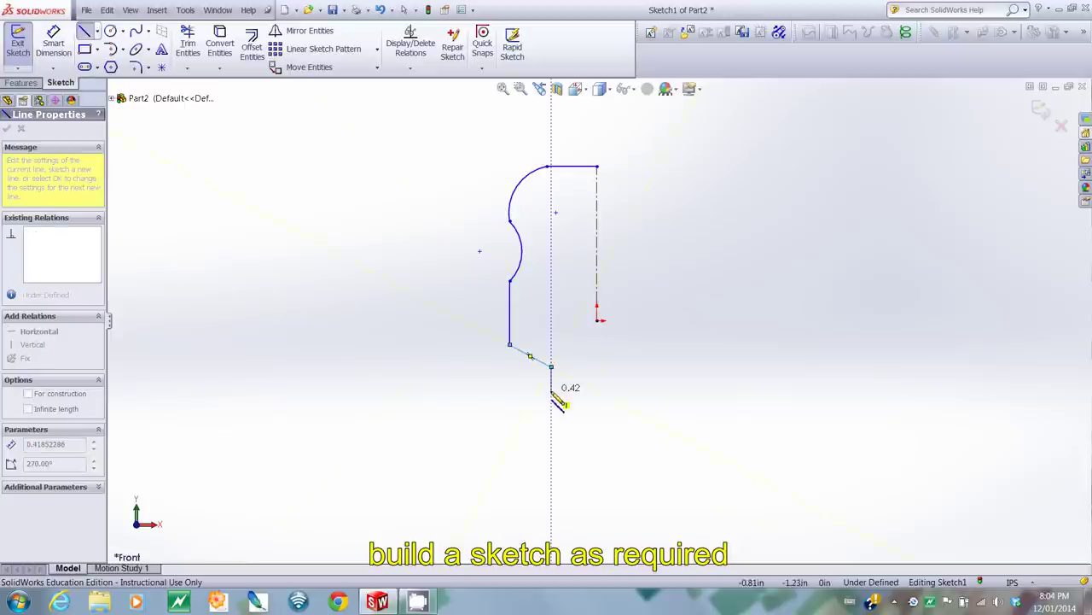
pyautogui.doubleClick(552, 391)
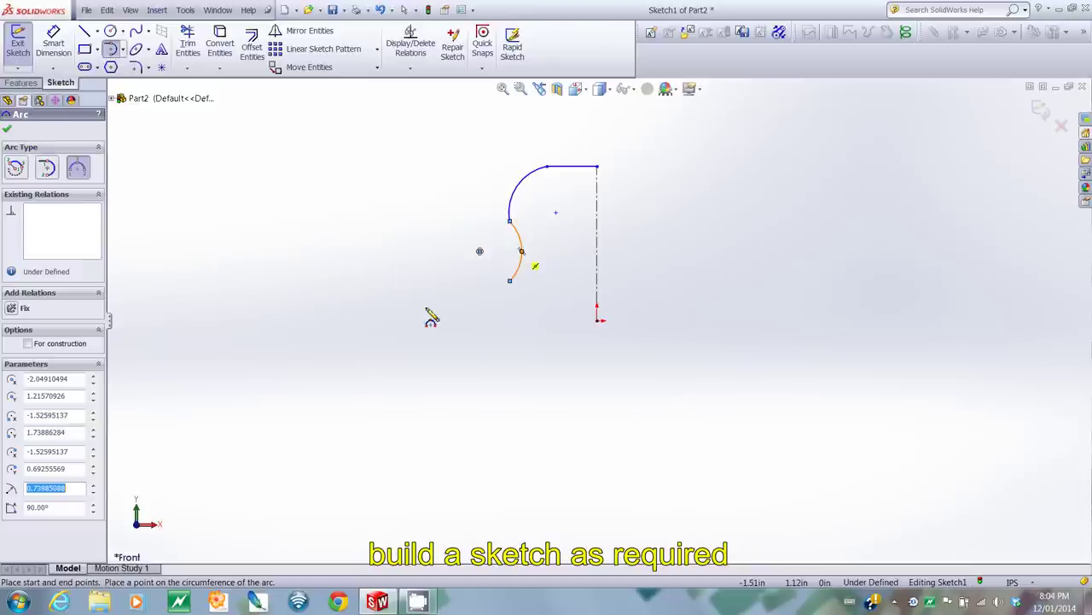
# Step: From the lower arc's end, draw a vertical line about 1.12 in down, a line slanting inward, and a vertical line about 0.42 in down
pyautogui.rightClick(513, 286)
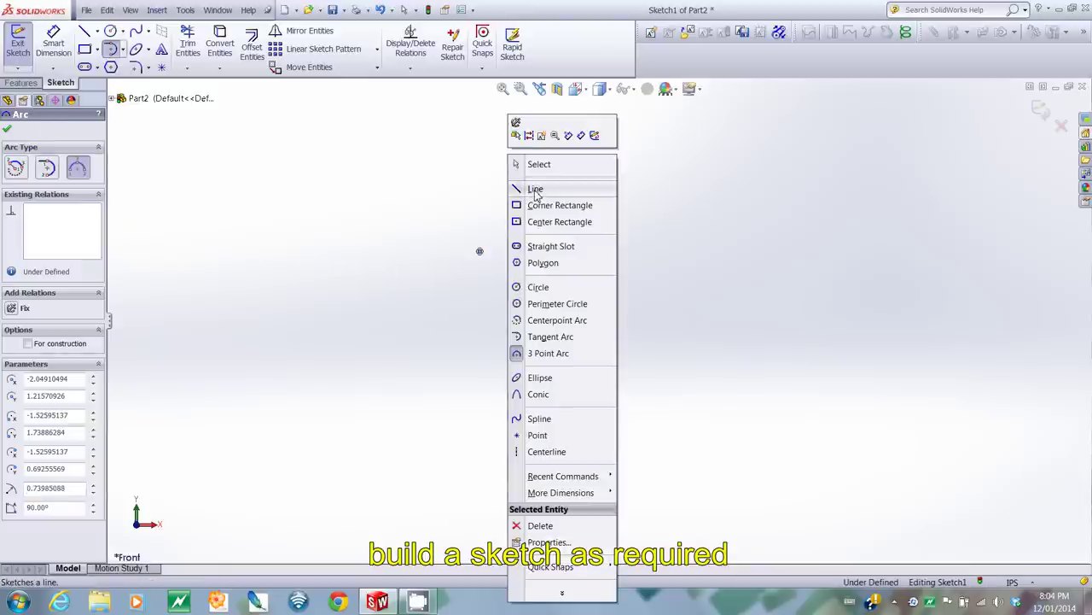
pyautogui.click(539, 164)
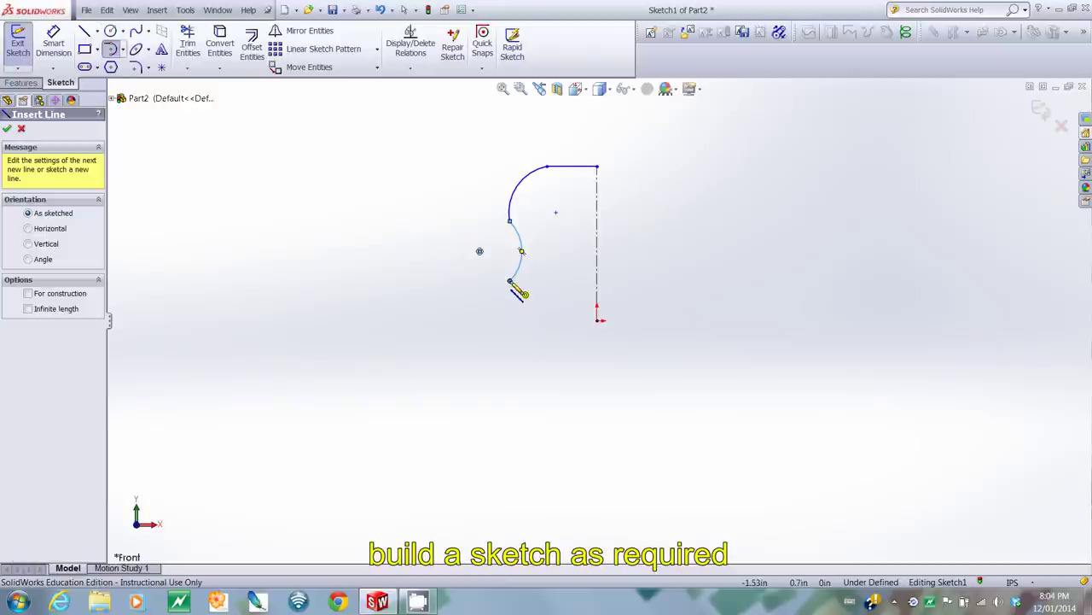
pyautogui.click(509, 348)
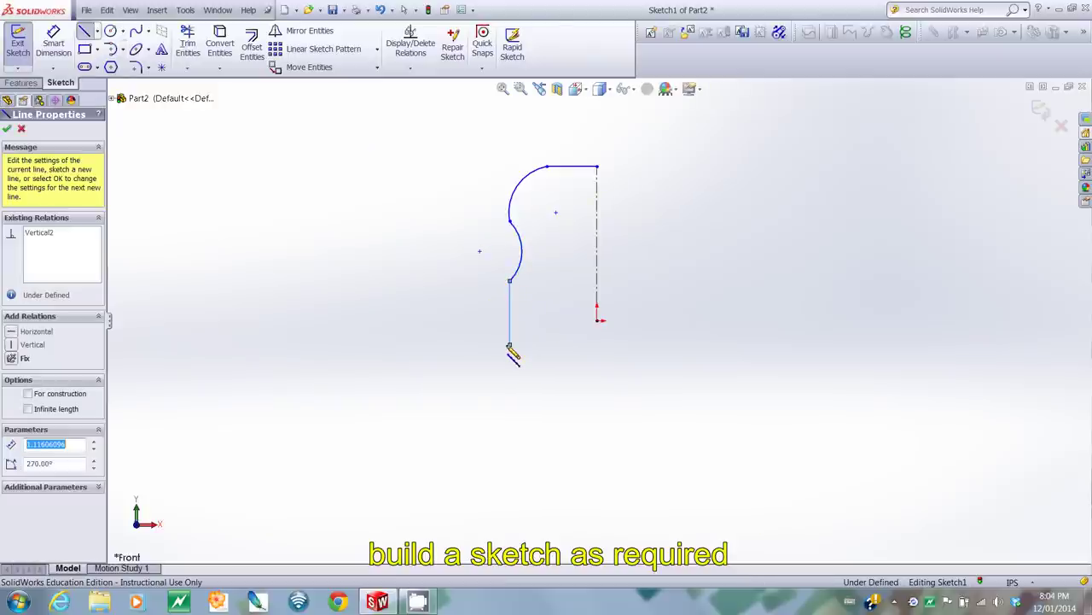
pyautogui.click(552, 366)
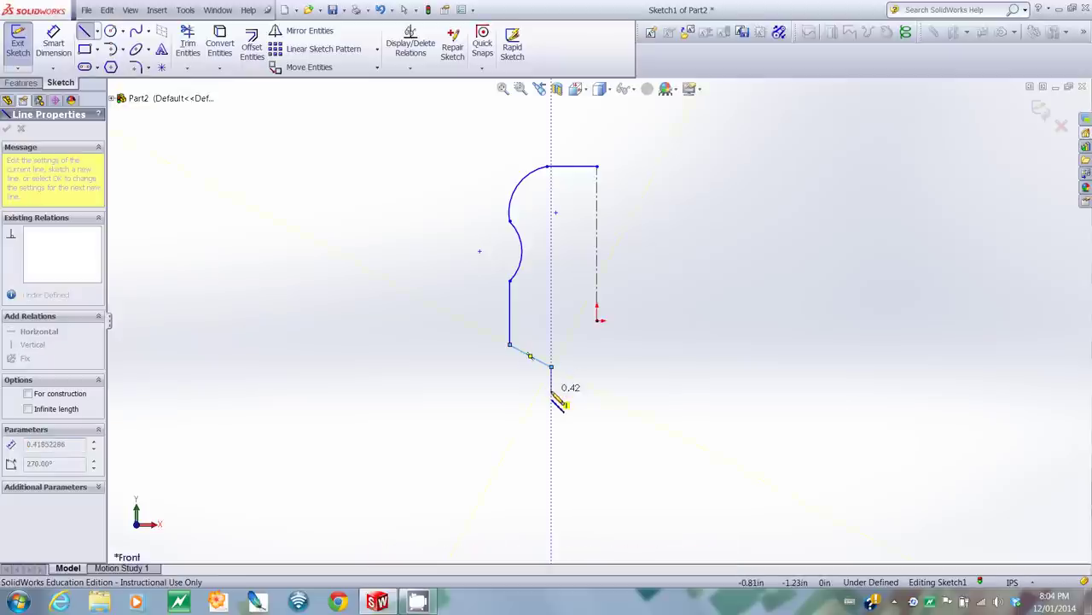
pyautogui.click(551, 391)
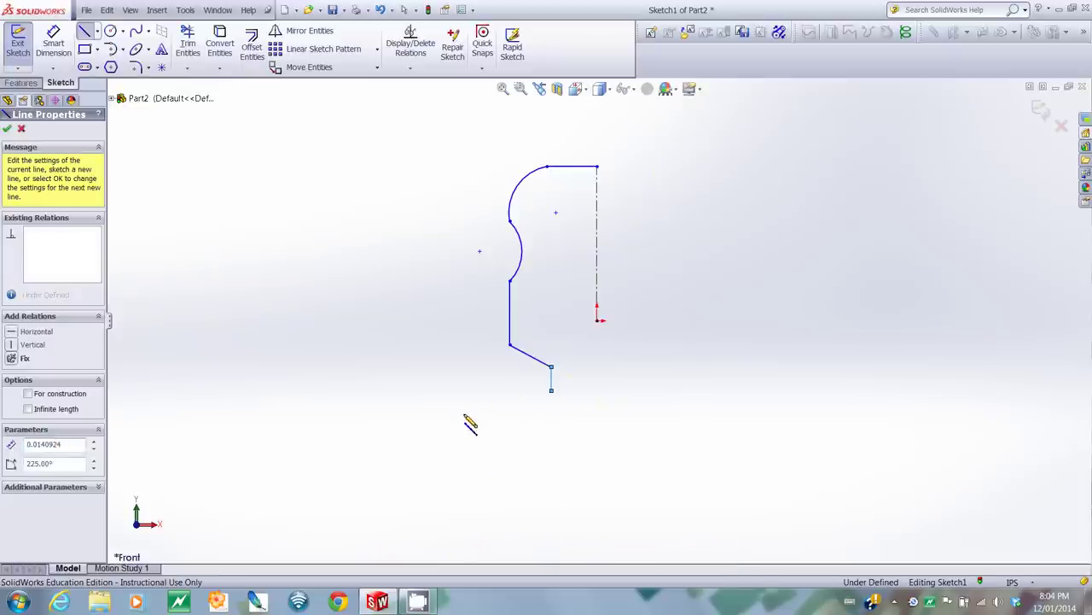
# Step: Close the profile with an outward slanted line, a short vertical edge, a base about 2.33 in long and a vertical line about 4.79 in along the axis
pyautogui.click(464, 414)
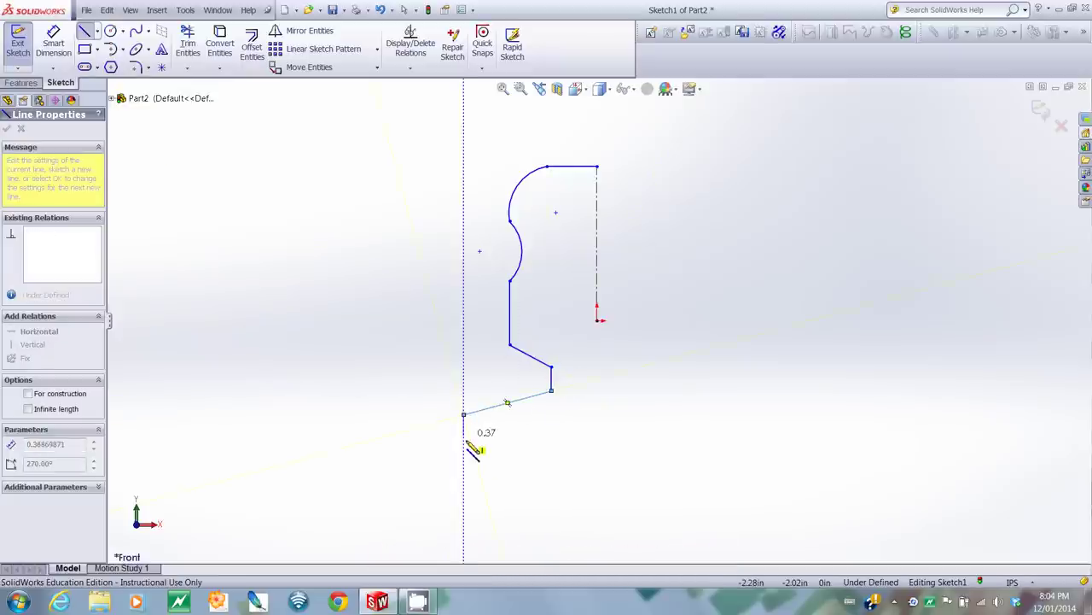
pyautogui.click(464, 439)
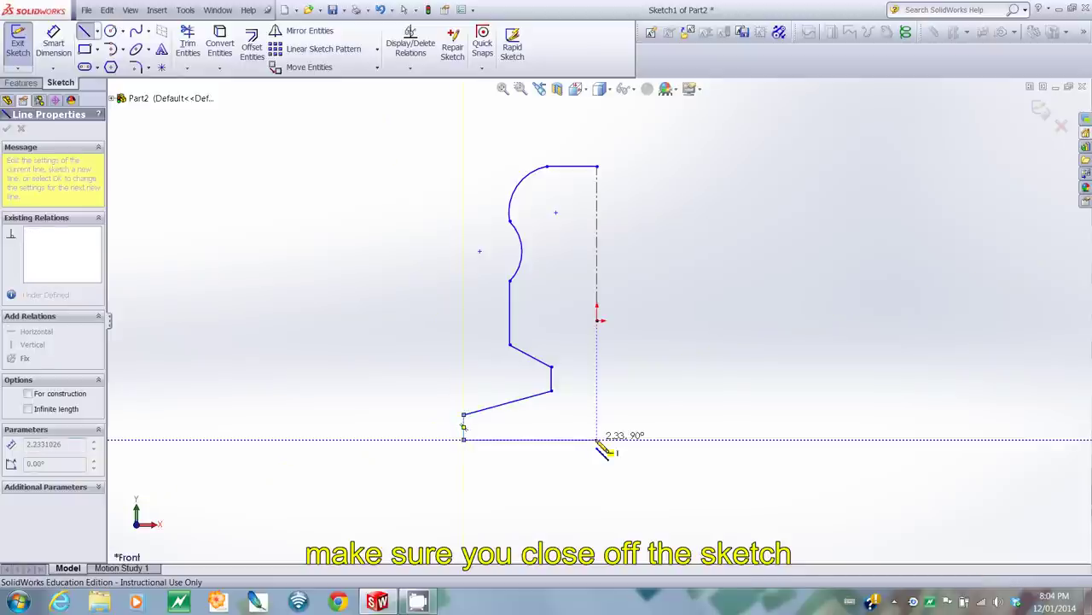
pyautogui.click(598, 440)
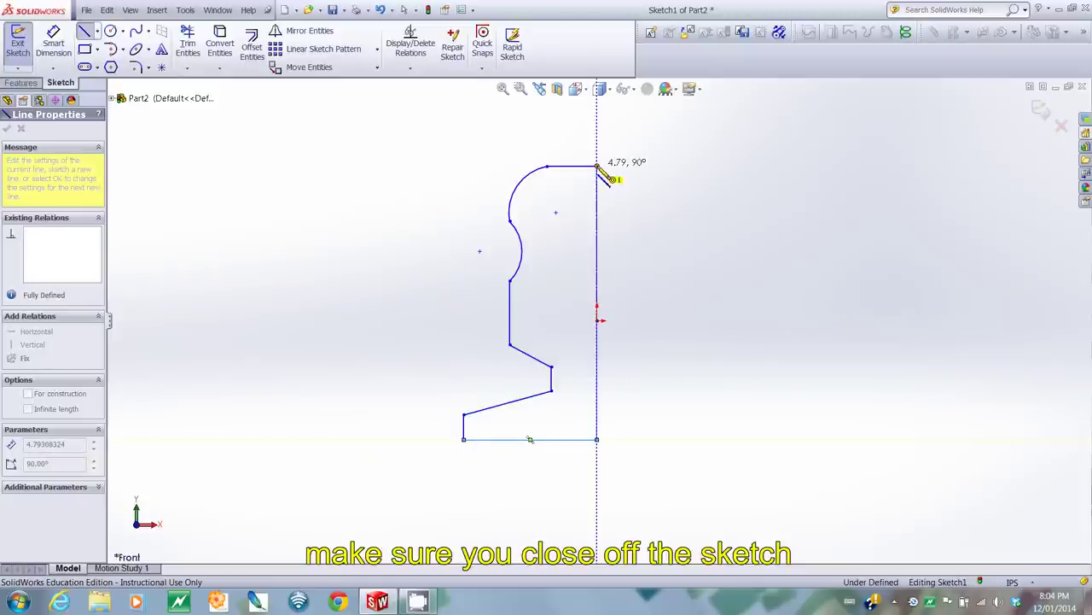
pyautogui.click(597, 166)
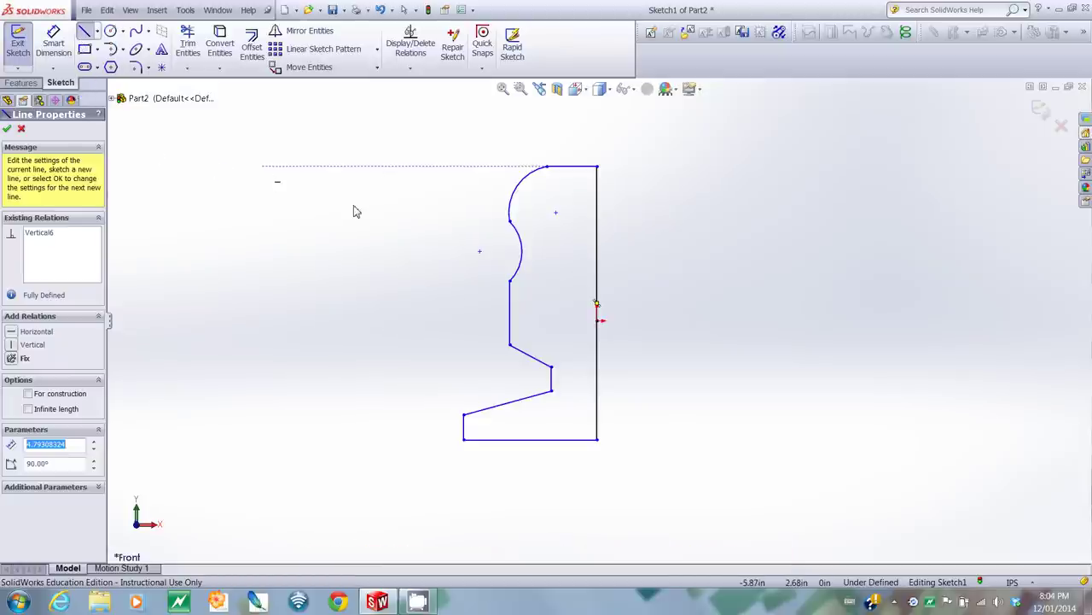
pyautogui.press('Escape')
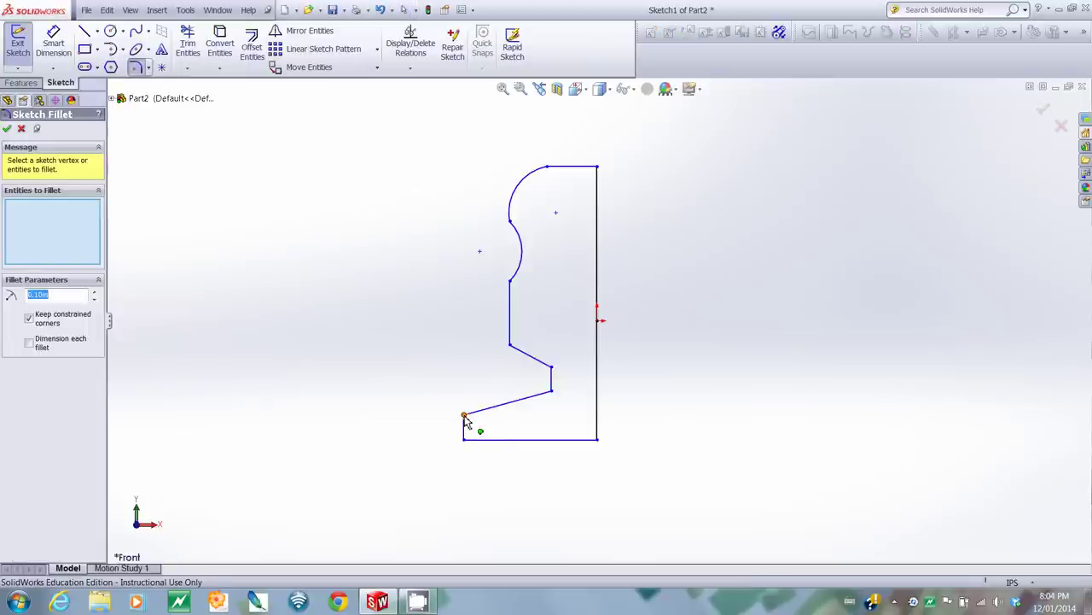
# Step: Apply a 0.15 in sketch fillet to the upper outer corner of the profile's base
pyautogui.click(465, 417)
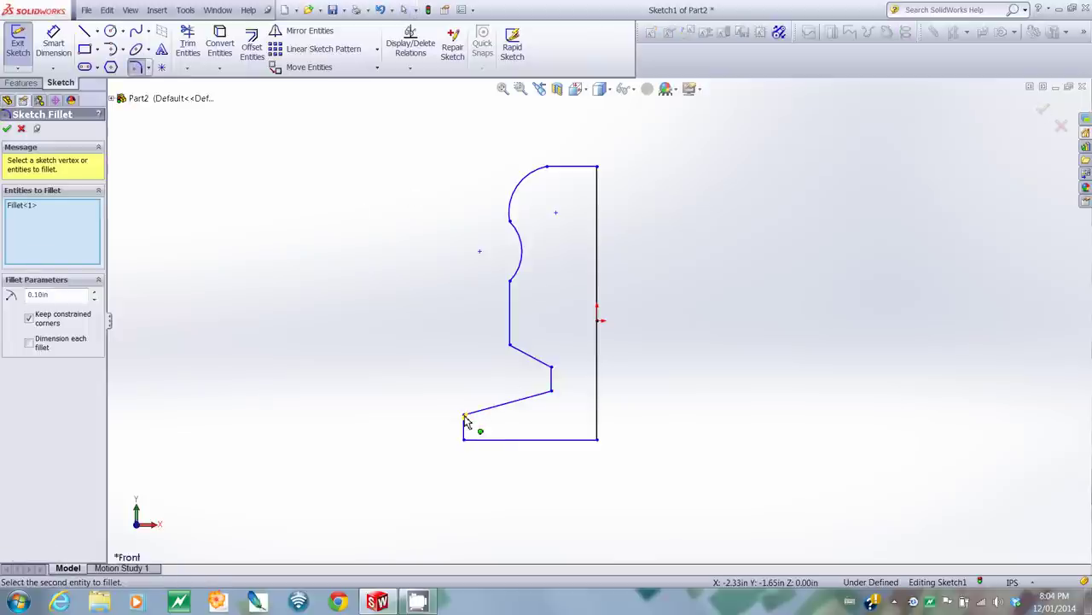
pyautogui.click(38, 295)
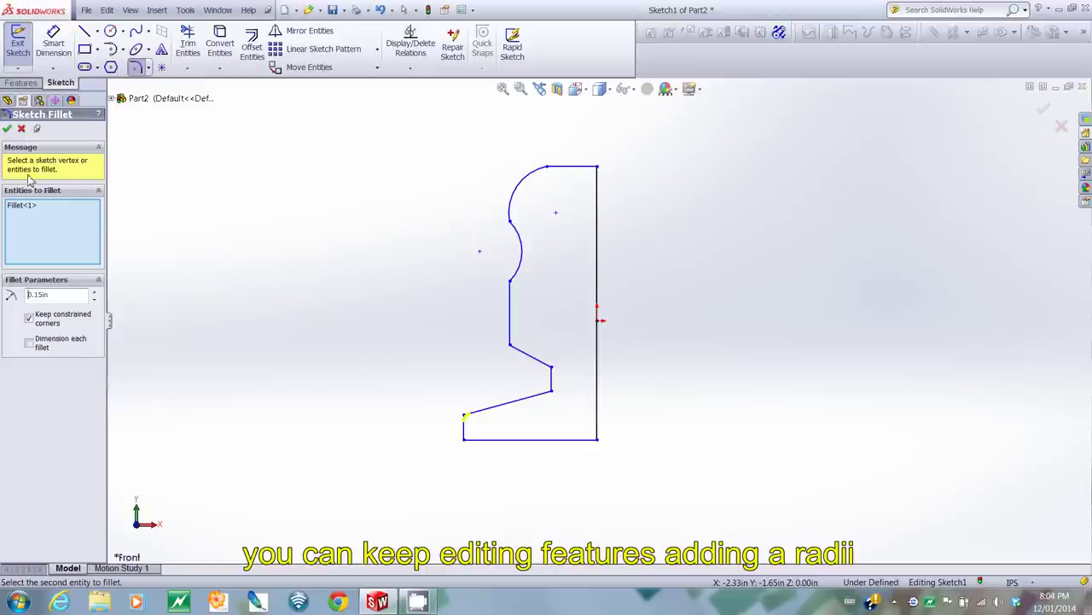
pyautogui.click(6, 128)
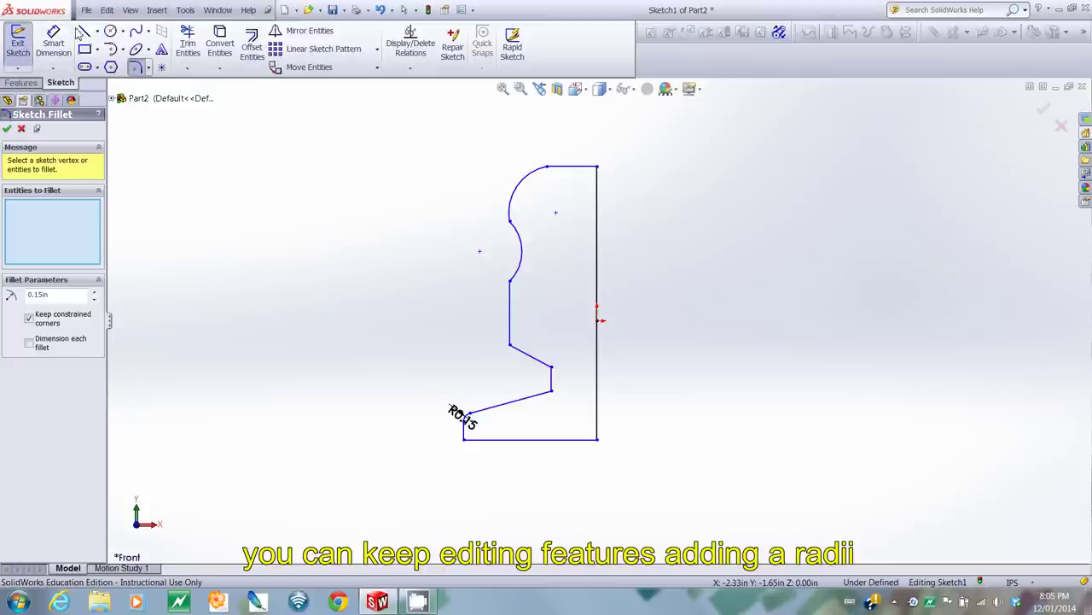
# Step: Dimension the profile's horizontal base line and set its length to 2 in
pyautogui.click(53, 41)
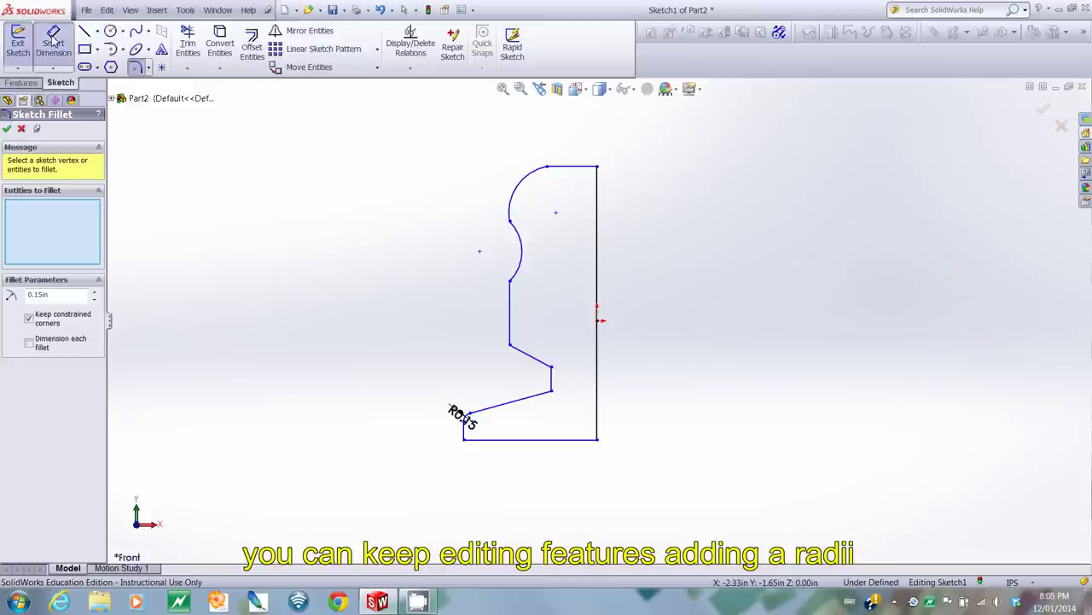
pyautogui.click(525, 440)
pyautogui.click(527, 485)
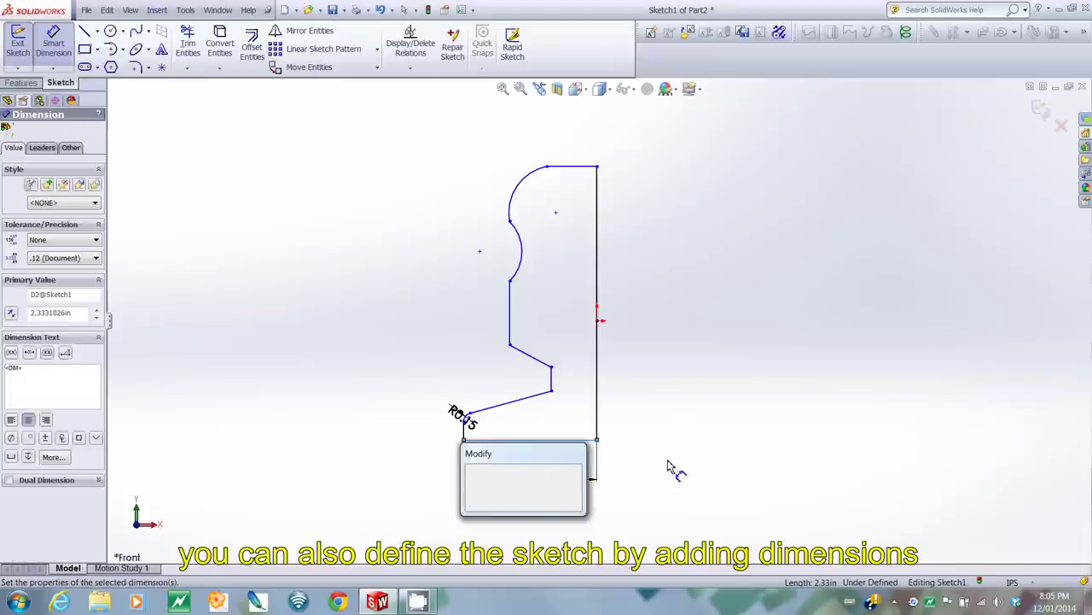
pyautogui.write('2')
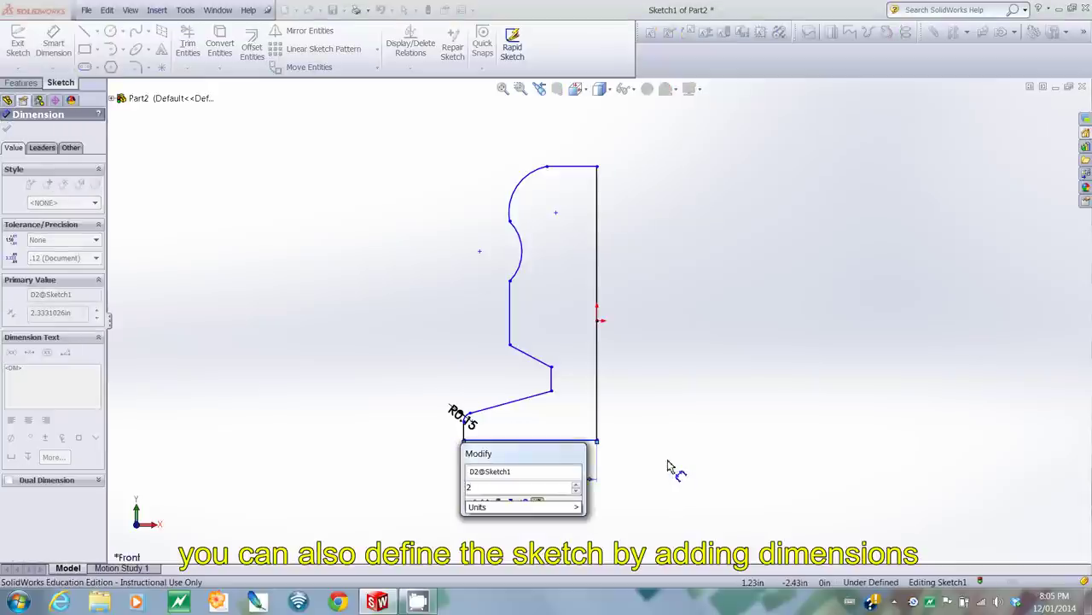
pyautogui.press('Return')
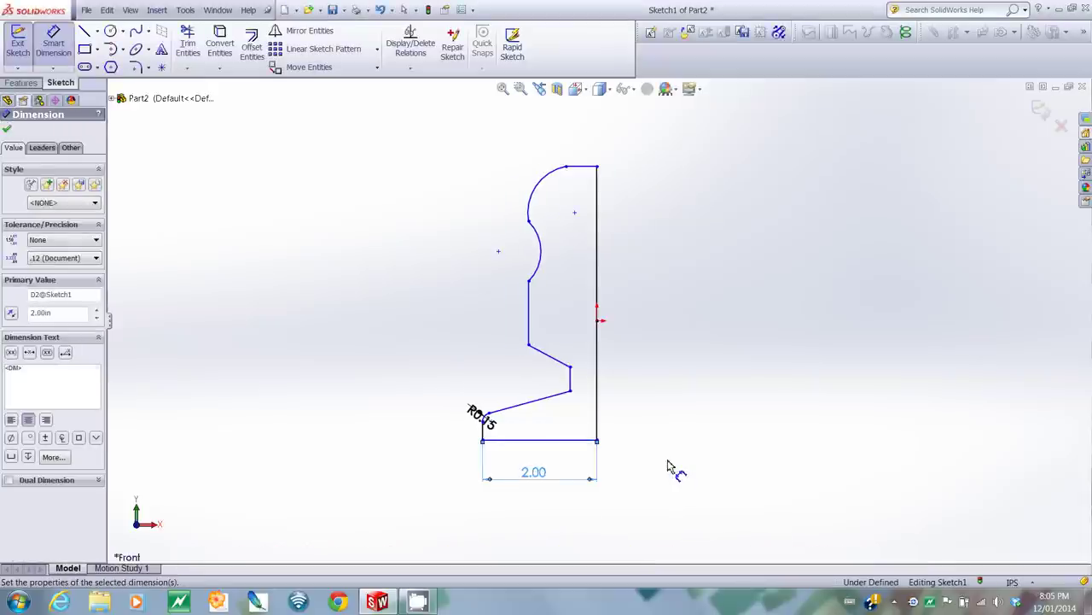
pyautogui.click(7, 131)
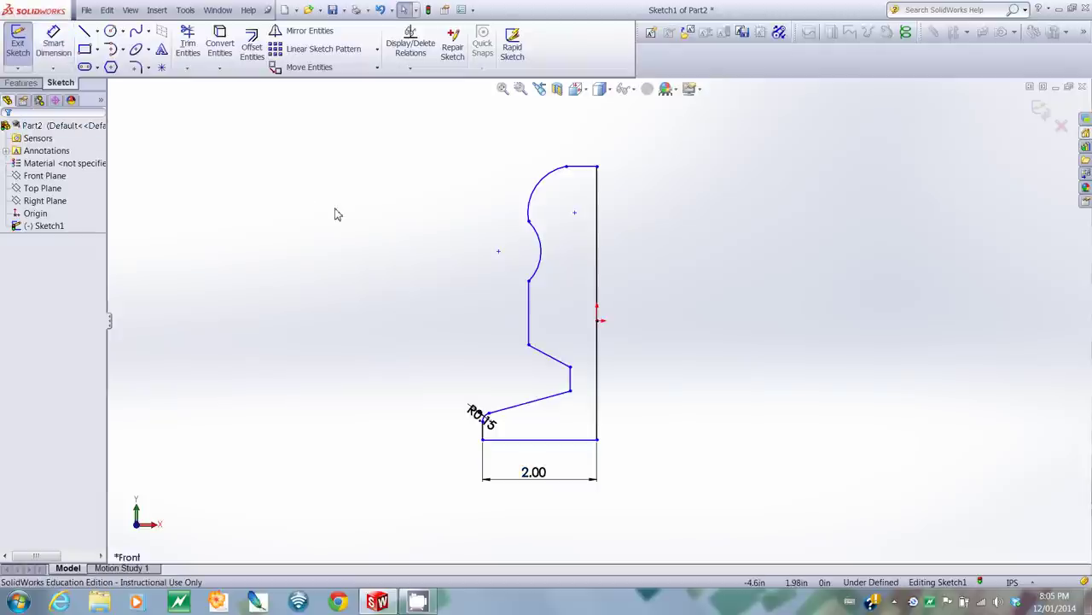
# Step: Delete the solid vertical line closing the profile along the axis and raise the profile's top endpoint to about 2.79 in above the origin
pyautogui.click(598, 289)
pyautogui.press('Delete')
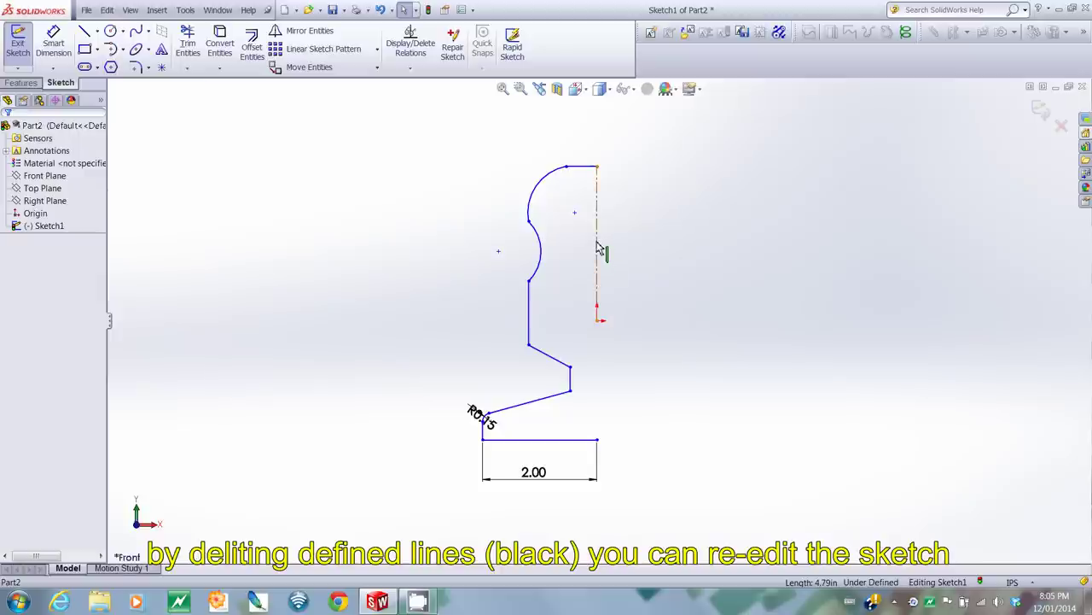
pyautogui.click(598, 248)
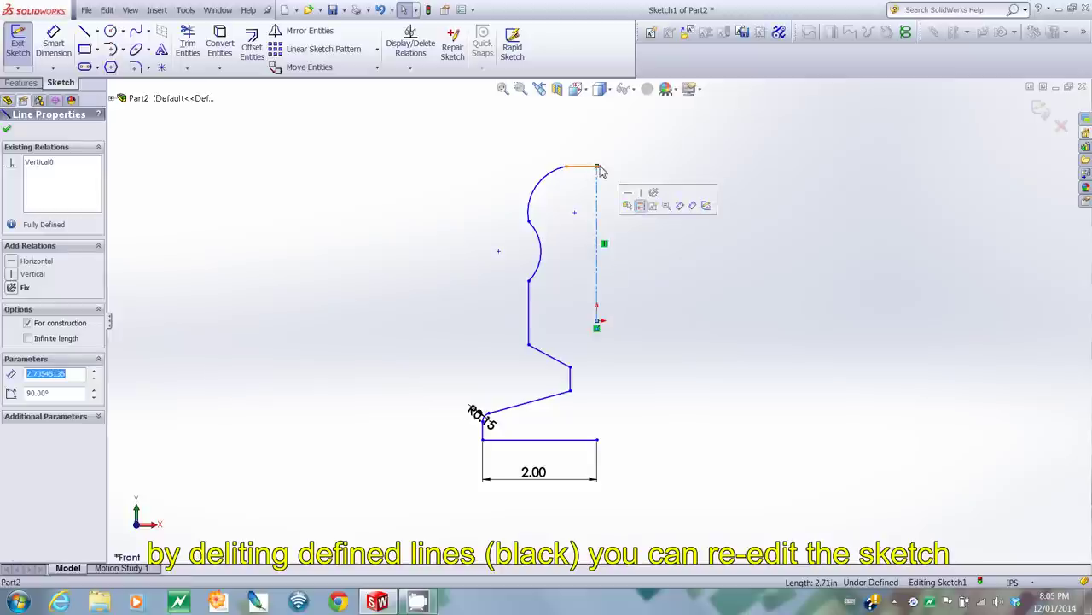
pyautogui.moveTo(597, 165)
pyautogui.mouseDown()
pyautogui.moveTo(599, 132)
pyautogui.moveTo(598, 198)
pyautogui.moveTo(597, 162)
pyautogui.mouseUp()
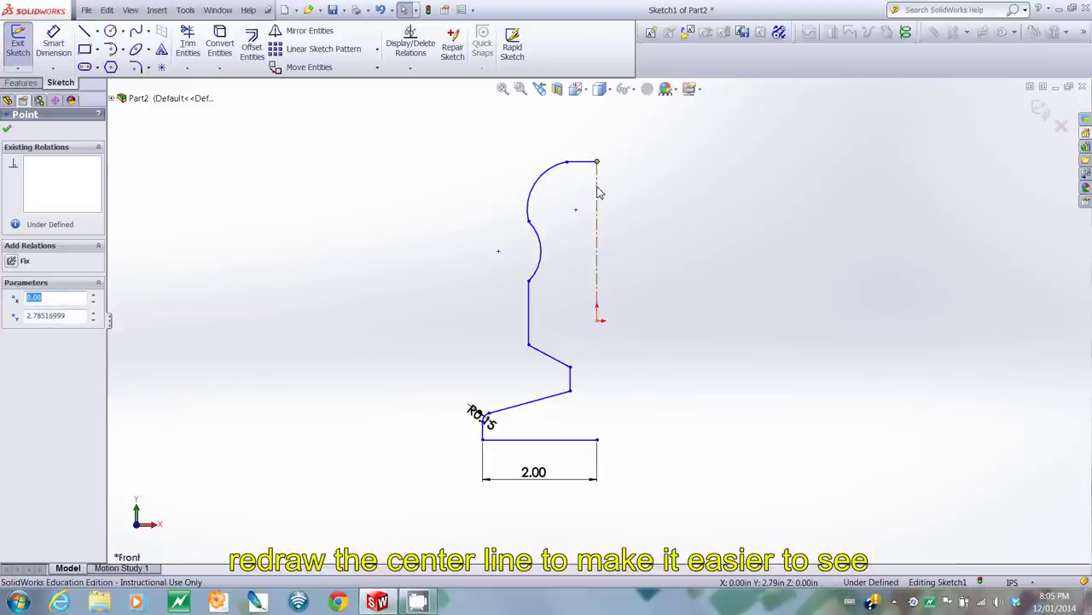
# Step: Delete the existing centerline and redraw it as a vertical centerline about 3.47 in long, running upward from the origin past the profile
pyautogui.click(598, 193)
pyautogui.press('Delete')
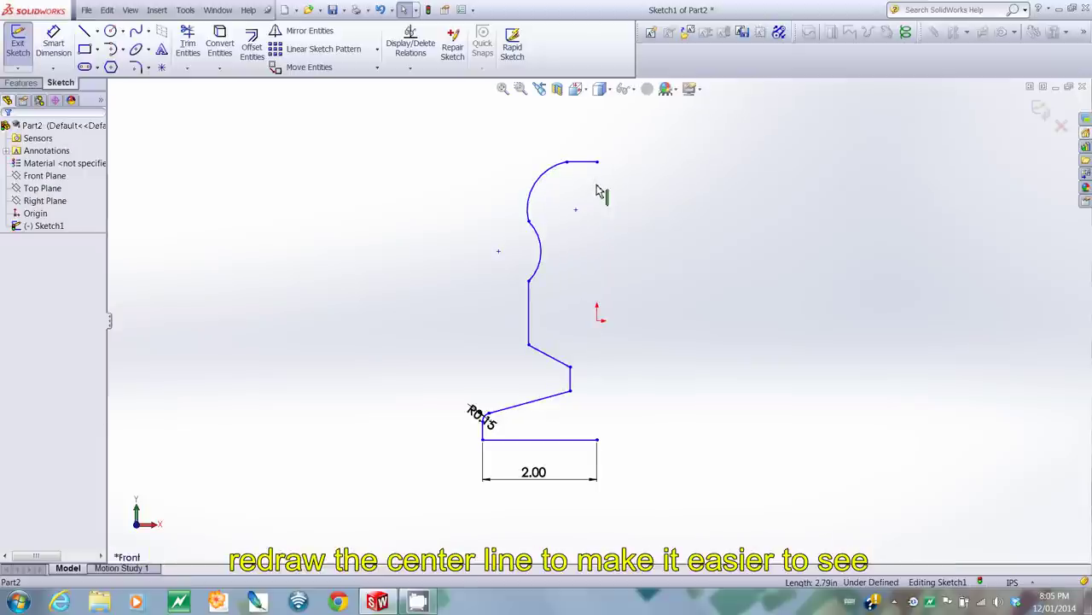
pyautogui.click(98, 32)
pyautogui.click(111, 65)
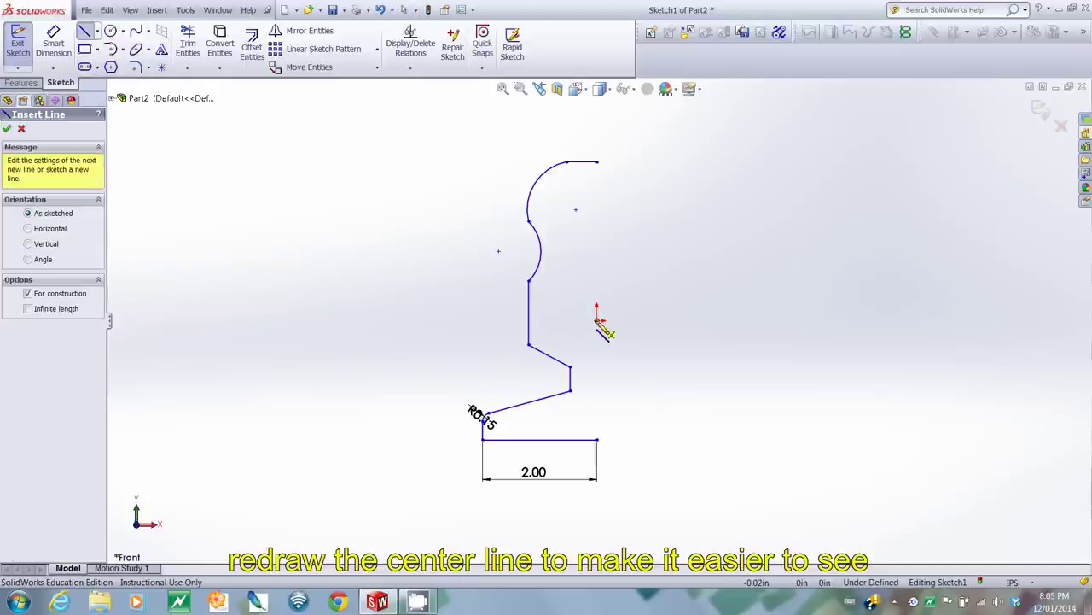
pyautogui.moveTo(598, 320); pyautogui.dragTo(596, 272)
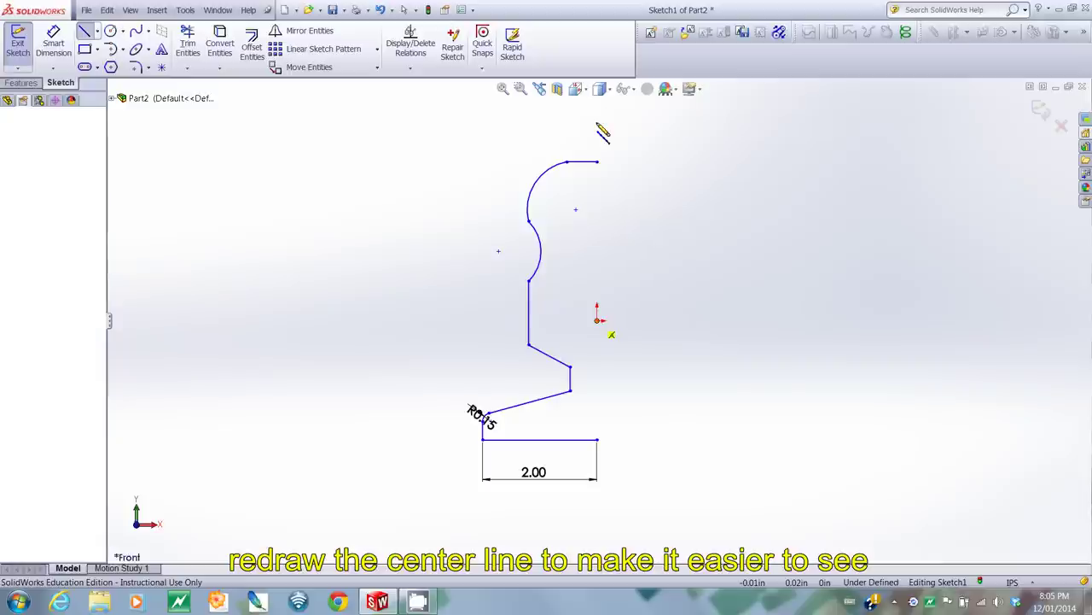
pyautogui.moveTo(597, 125); pyautogui.dragTo(597, 122)
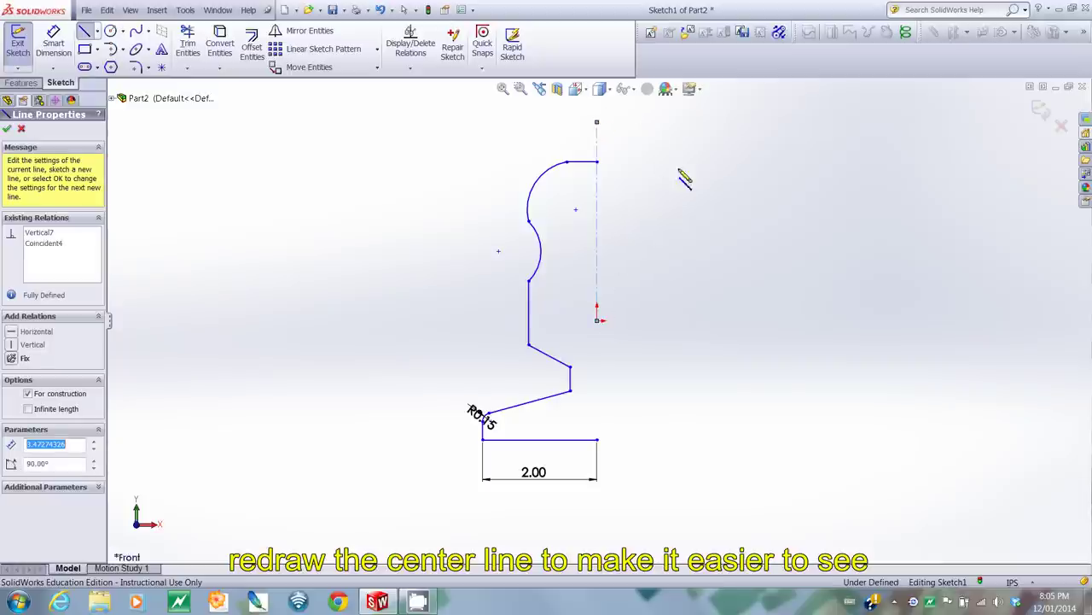
pyautogui.click(596, 123)
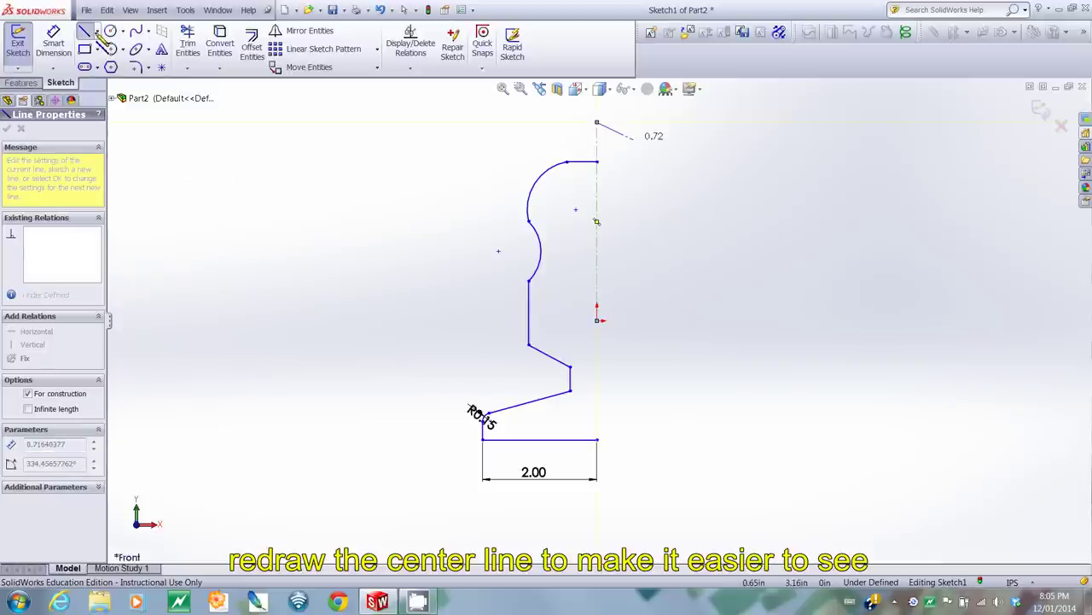
pyautogui.press('Escape')
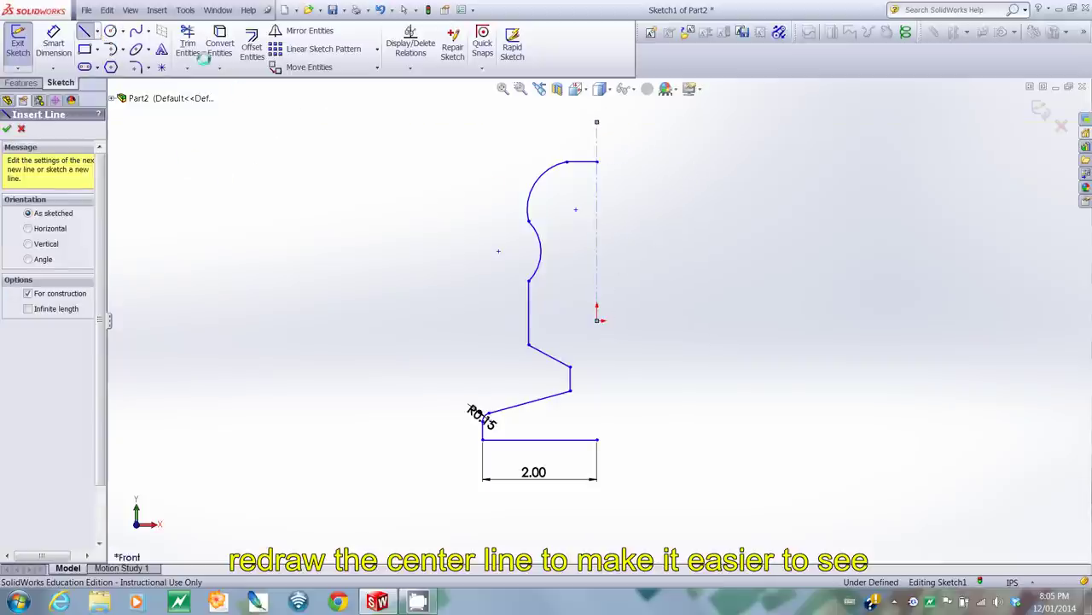
pyautogui.press('Escape')
# Step: Close the profile with a vertical line about 4.87 in long from its top endpoint to the base endpoint, and rebuild to exit the sketch
pyautogui.click(98, 31)
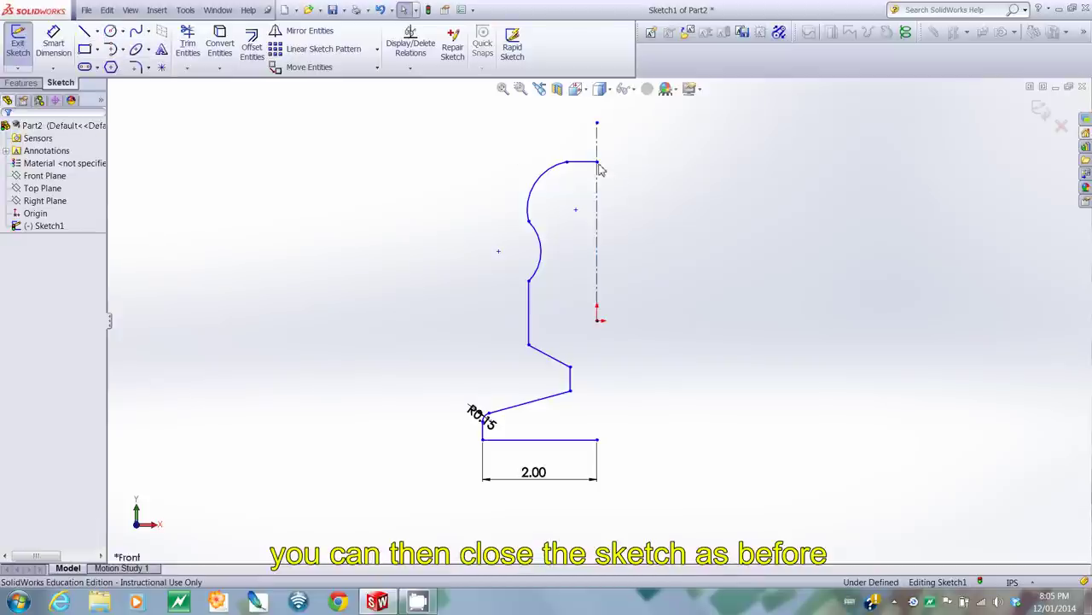
pyautogui.press('l')
pyautogui.click(596, 355)
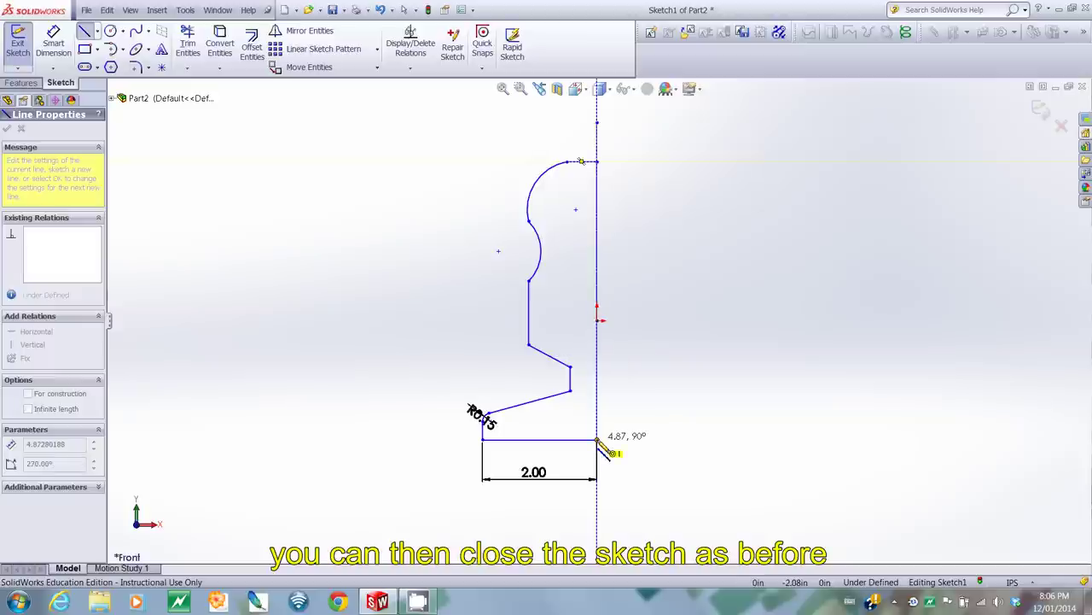
pyautogui.click(596, 440)
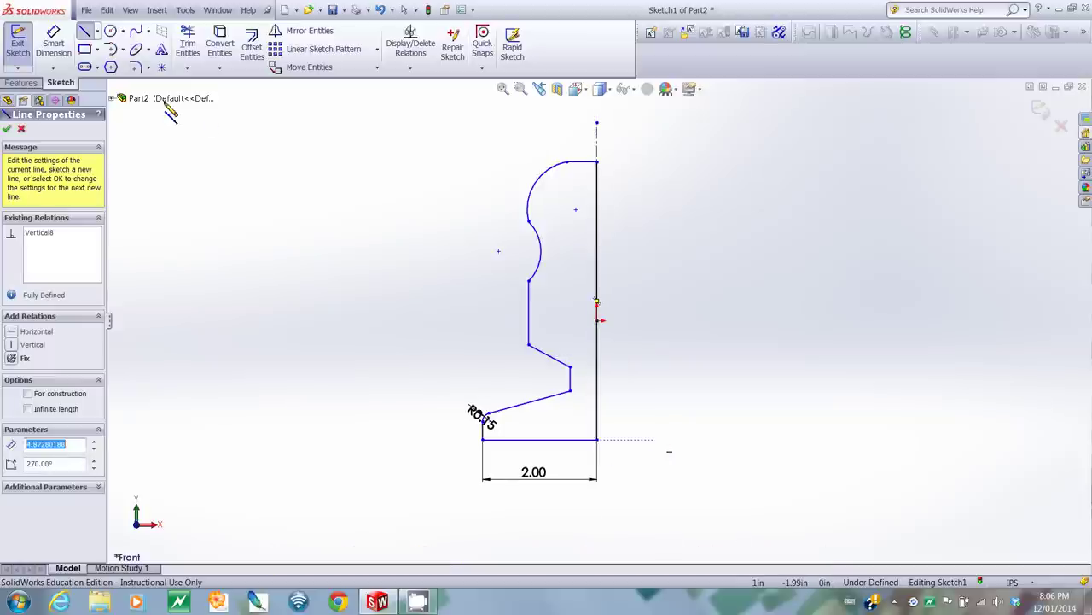
pyautogui.click(8, 129)
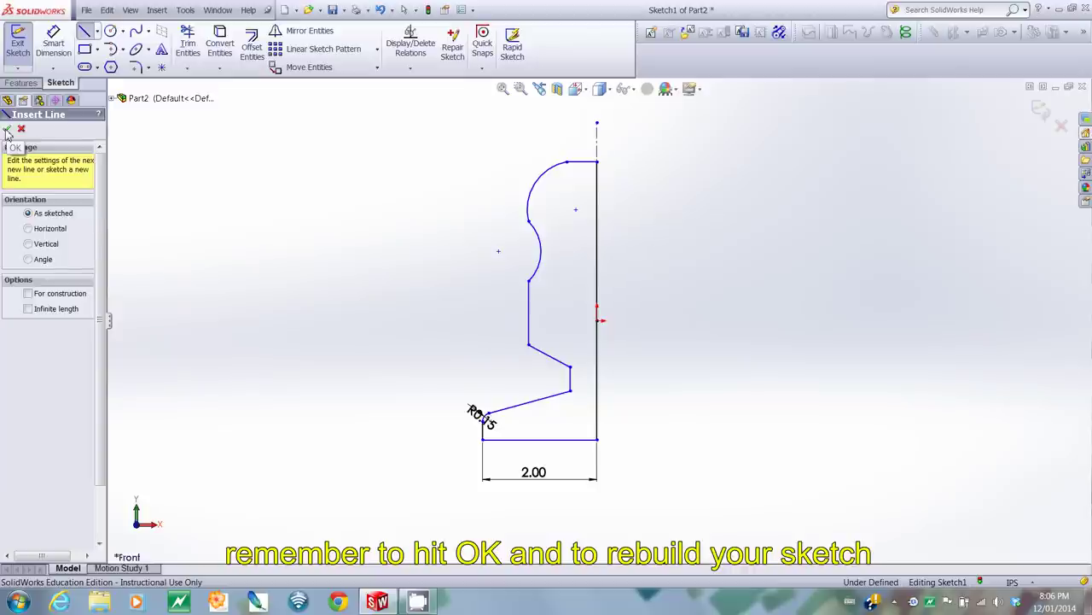
pyautogui.click(8, 129)
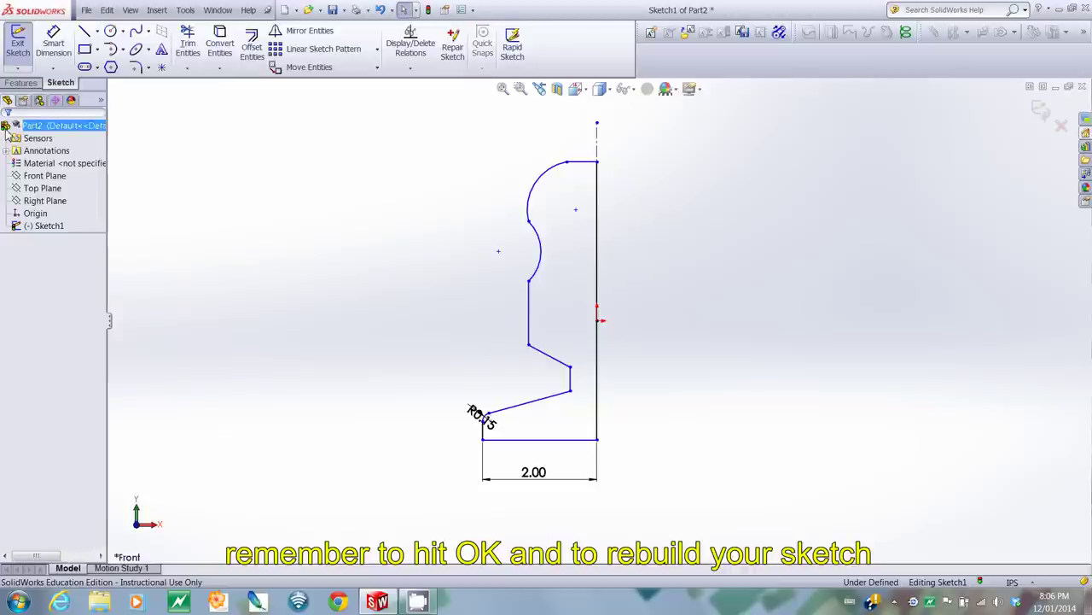
pyautogui.click(47, 225)
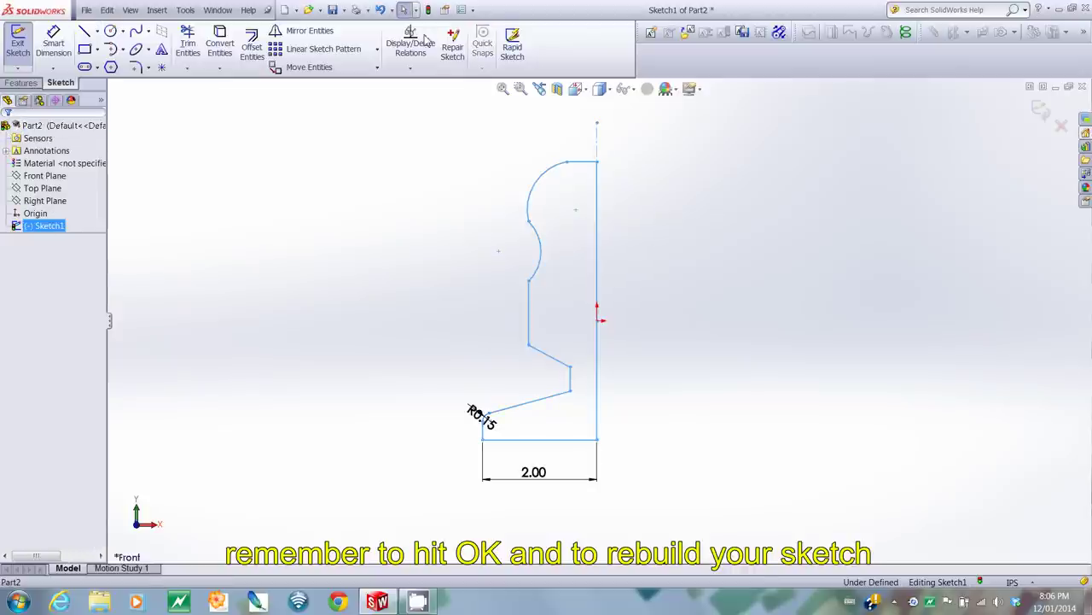
pyautogui.click(428, 9)
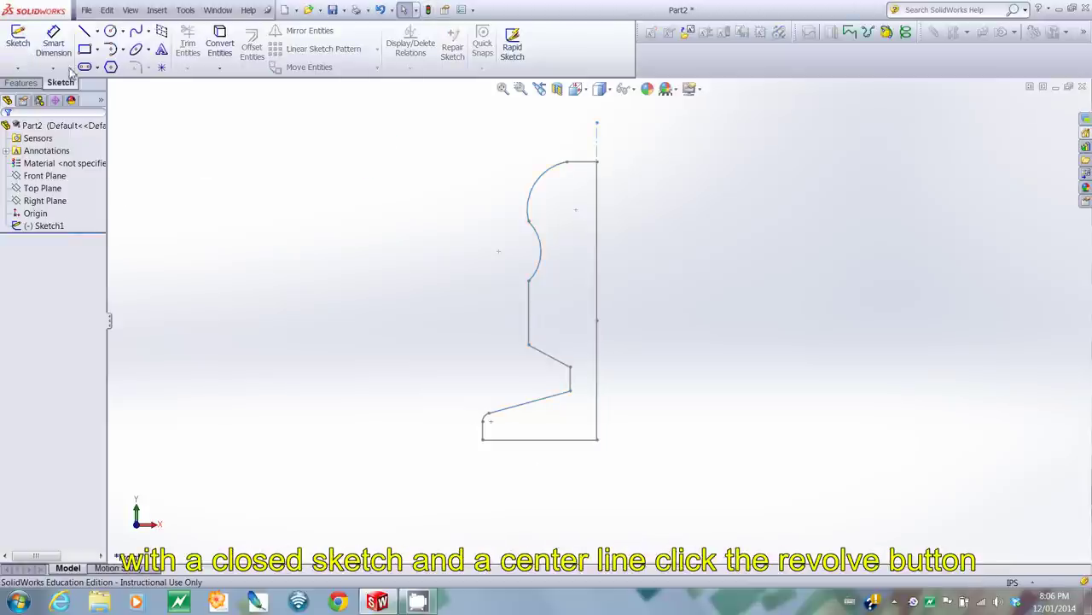
pyautogui.click(23, 83)
pyautogui.click(65, 49)
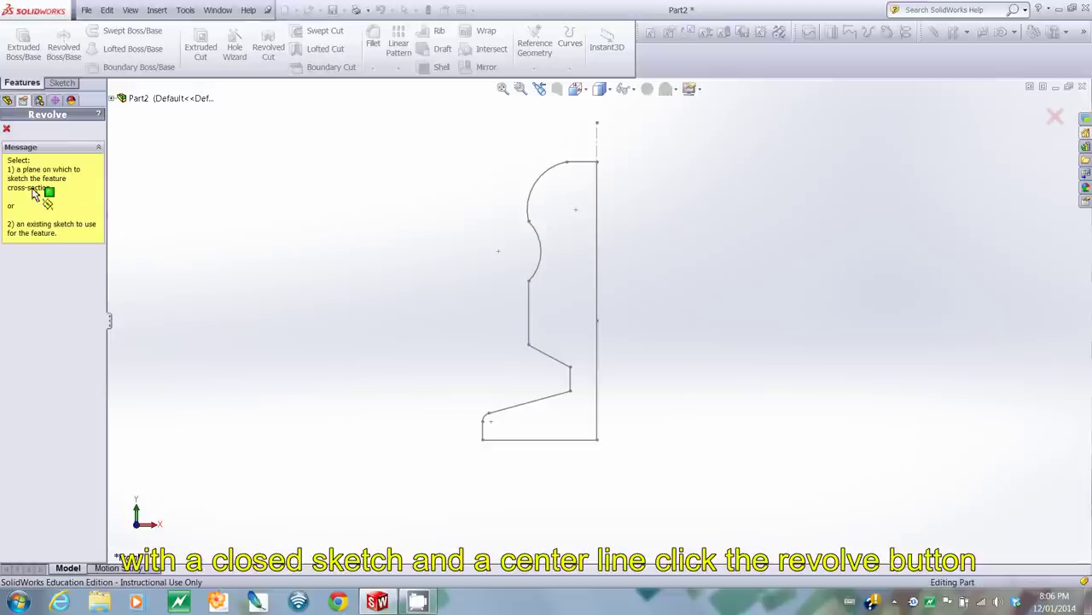
pyautogui.click(6, 128)
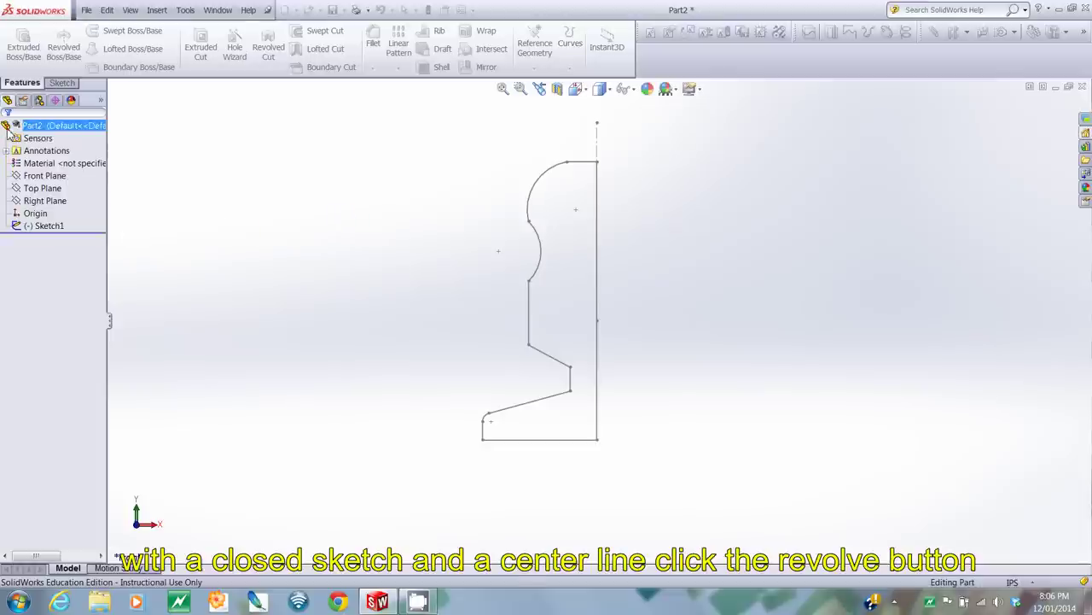
# Step: Start a boss revolve of the profile sketch about its vertical axis, with type Blind and an angle of 180 degrees
pyautogui.click(39, 227)
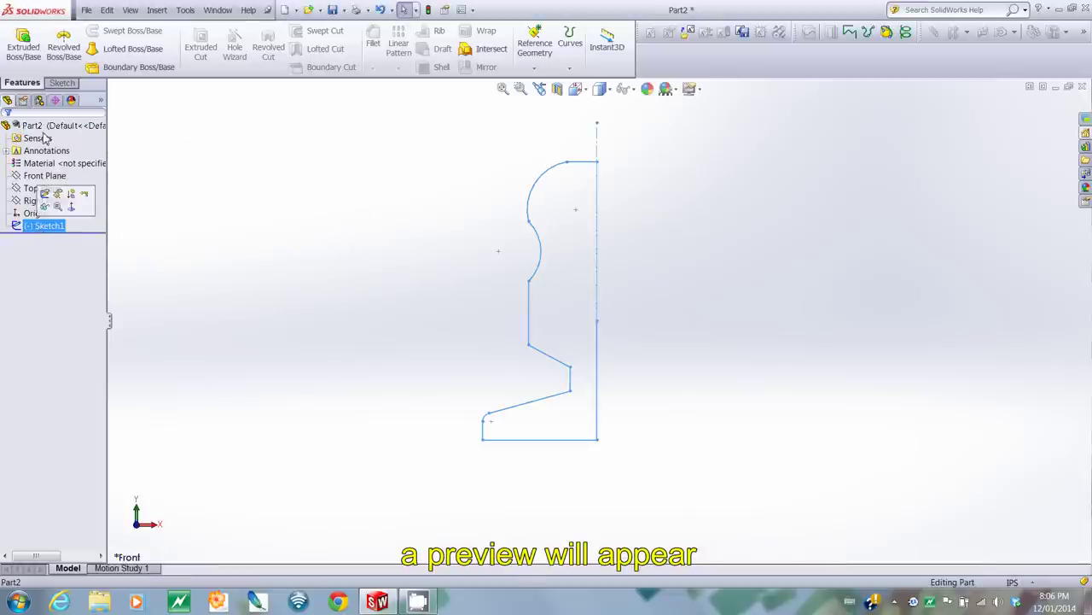
pyautogui.click(63, 43)
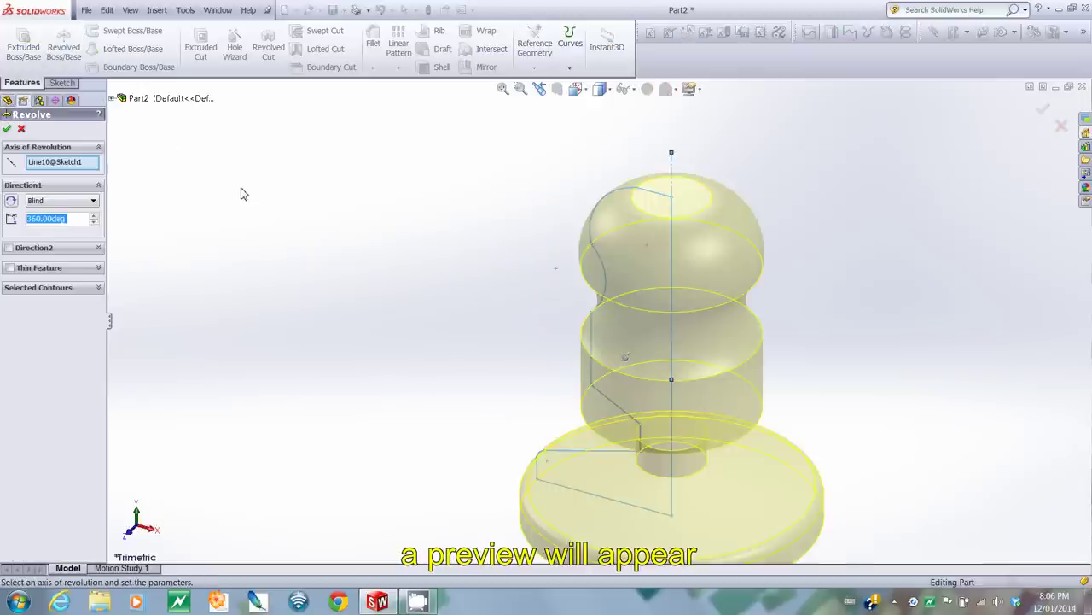
pyautogui.click(503, 88)
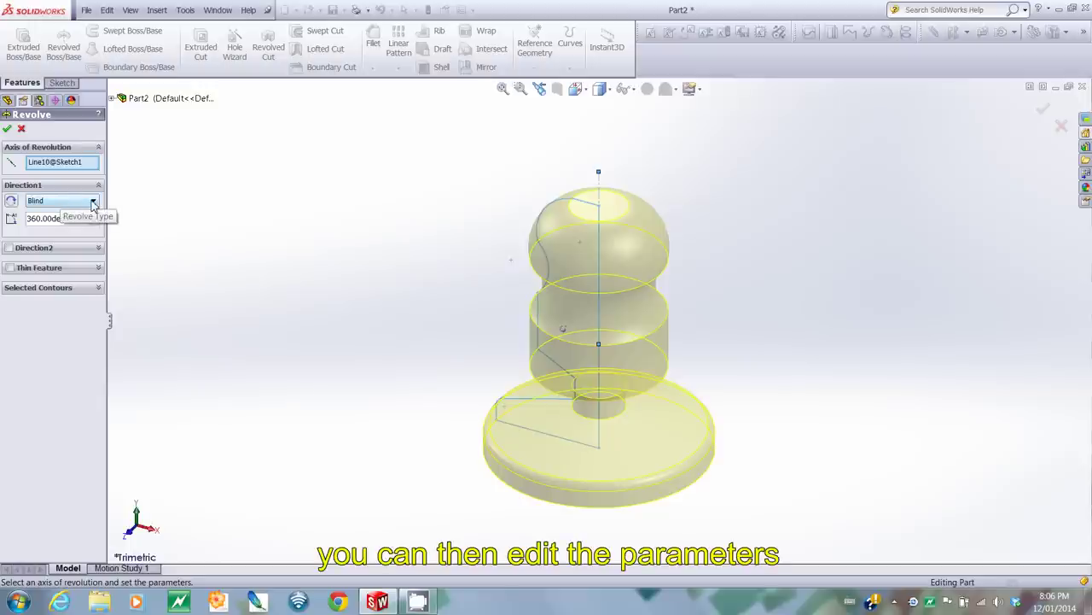
pyautogui.click(93, 202)
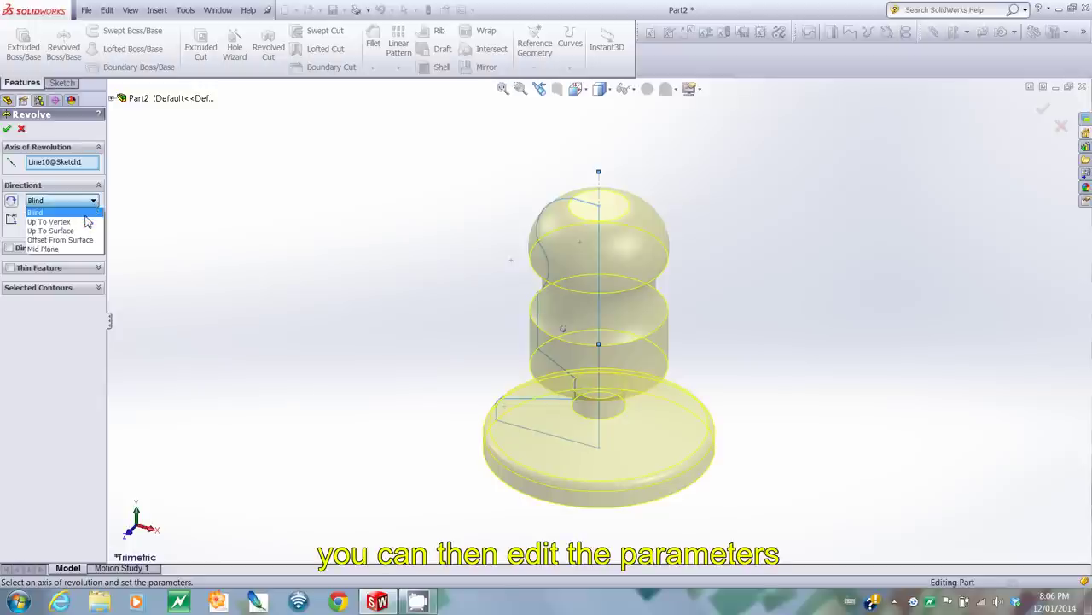
pyautogui.click(90, 213)
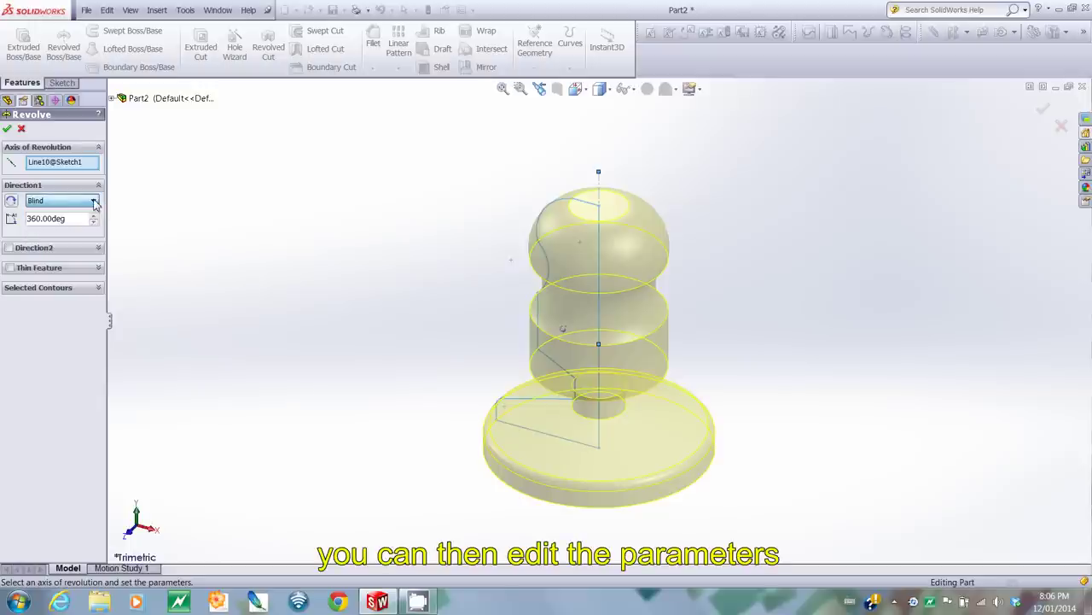
pyautogui.doubleClick(76, 220)
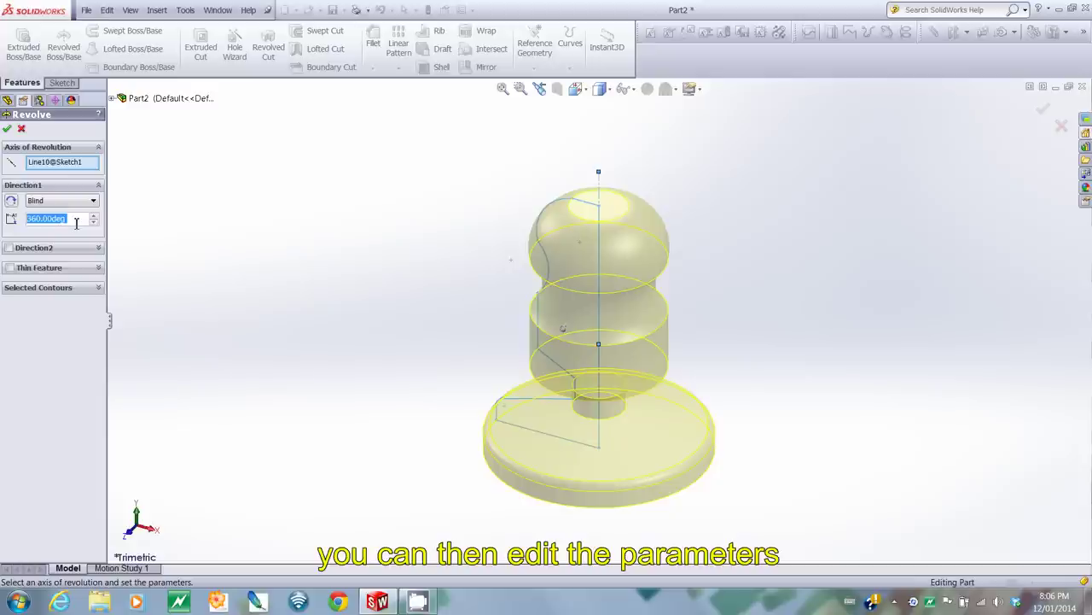
pyautogui.write('180')
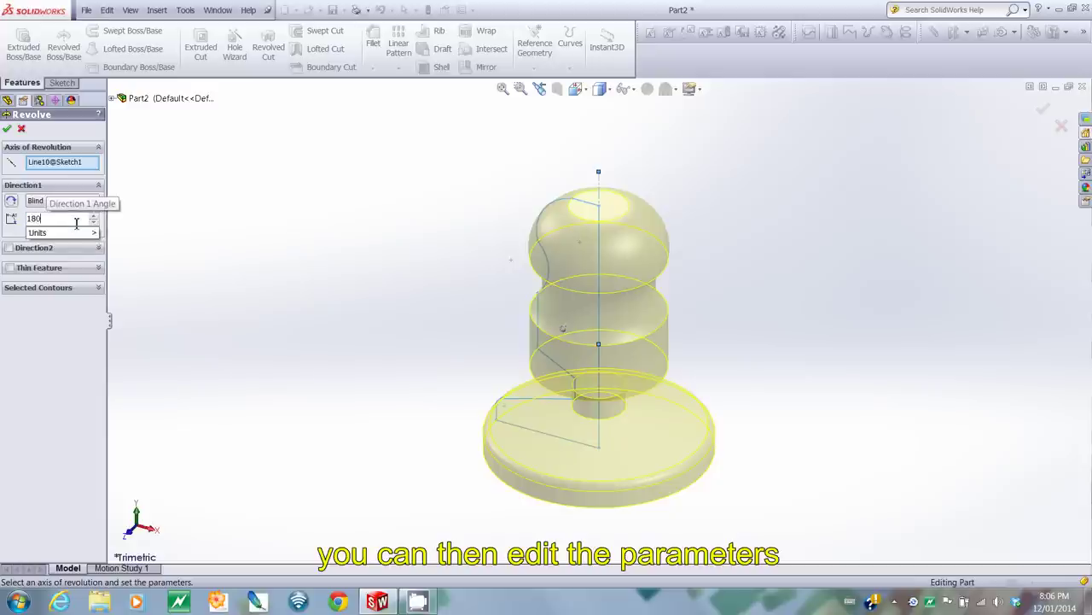
pyautogui.press('Return')
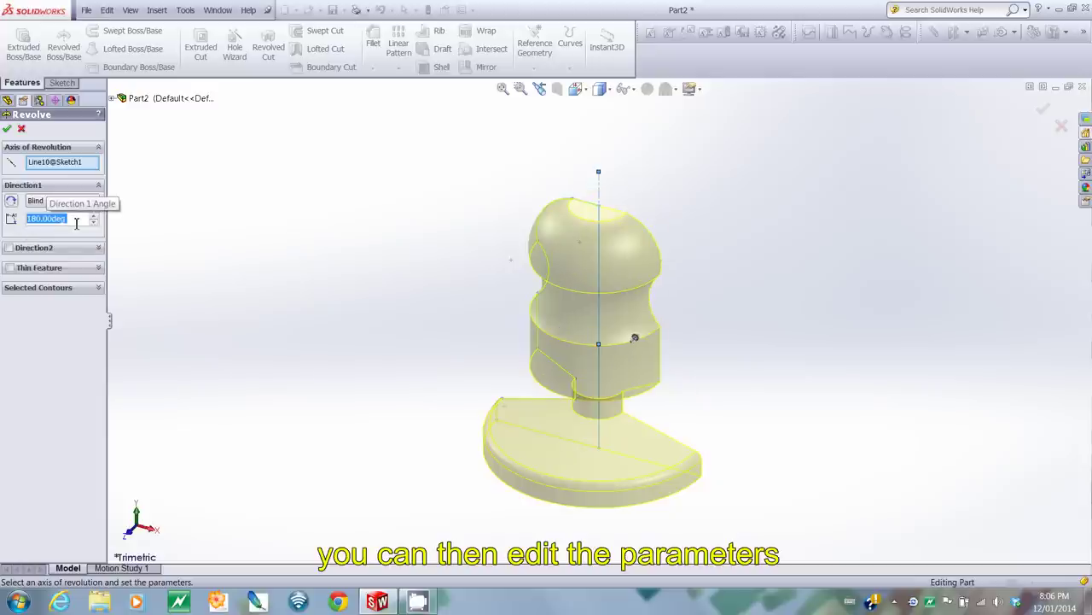
# Step: Try to set the revolve angle to -180 degrees
pyautogui.rightClick(31, 224)
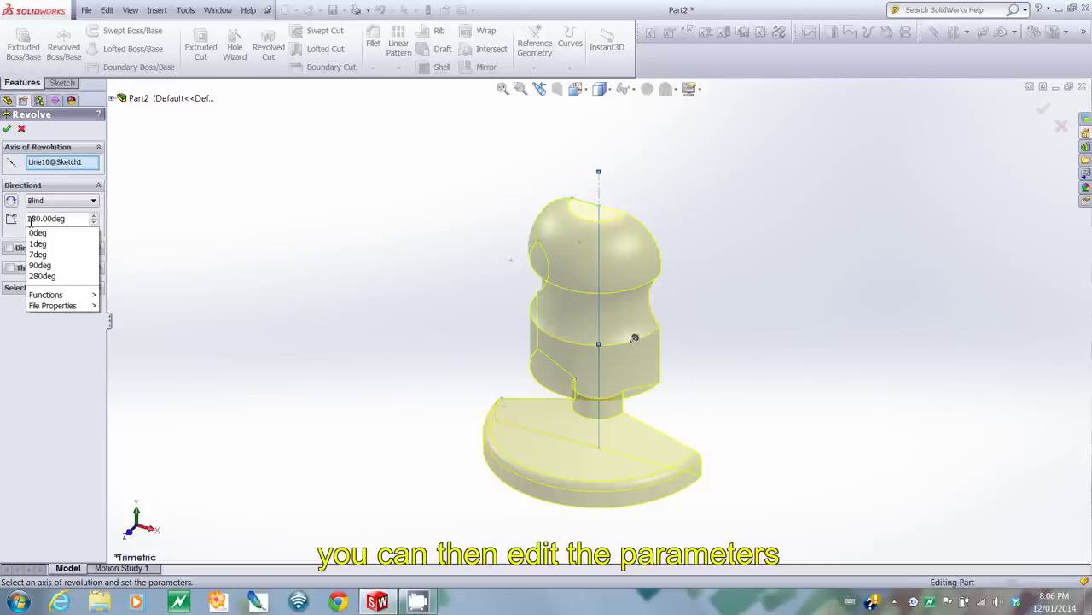
pyautogui.click(30, 220)
pyautogui.write('-')
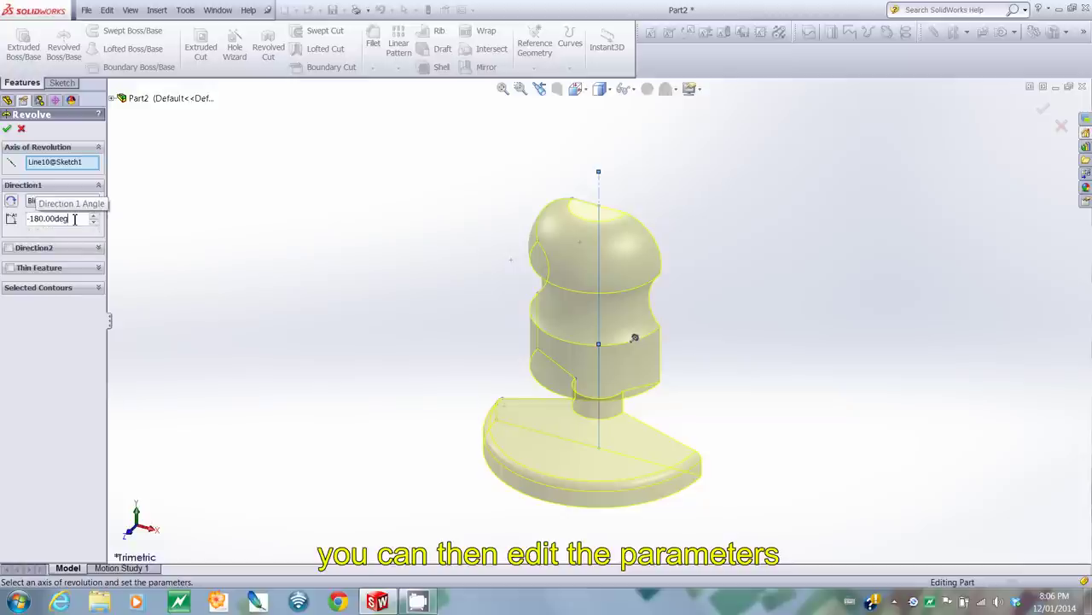
pyautogui.click(11, 203)
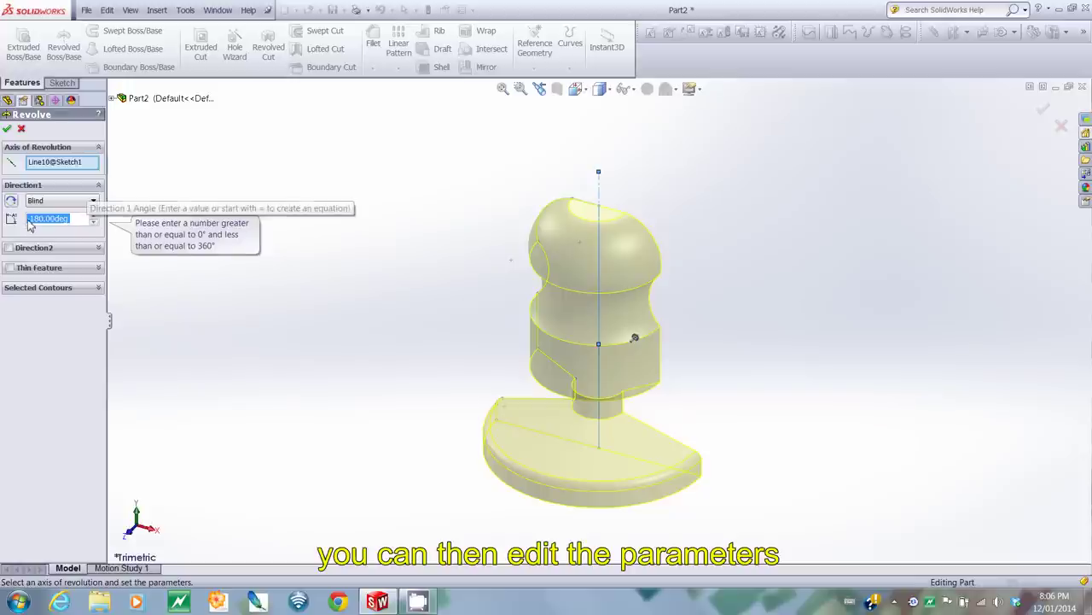
# Step: Set the revolve angle to 180 degrees and complete the revolve
pyautogui.click(71, 218)
pyautogui.press('Home')
pyautogui.press('Delete')
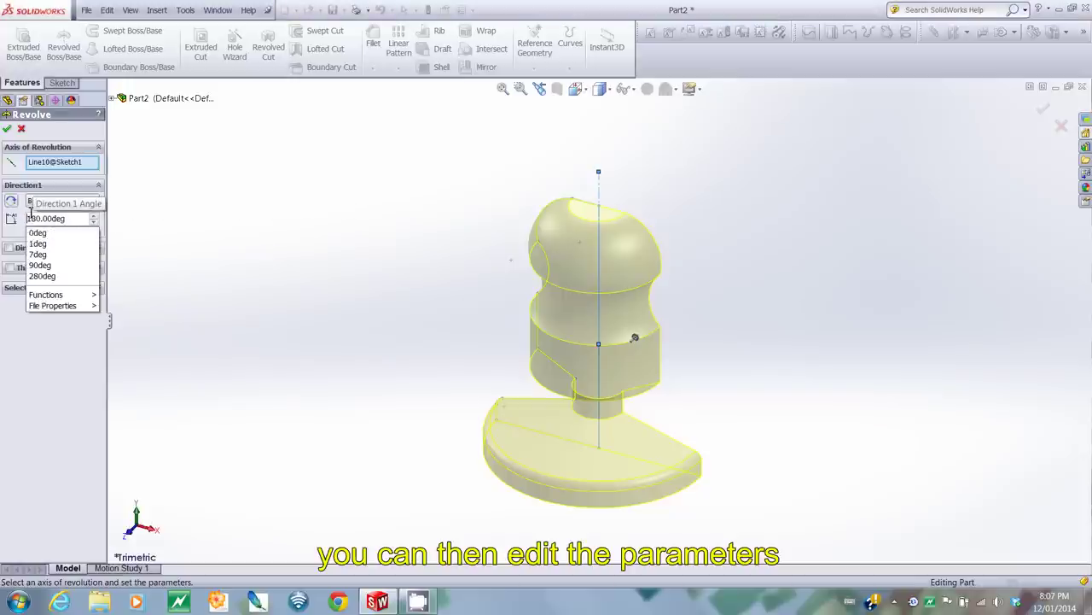
pyautogui.press('Return')
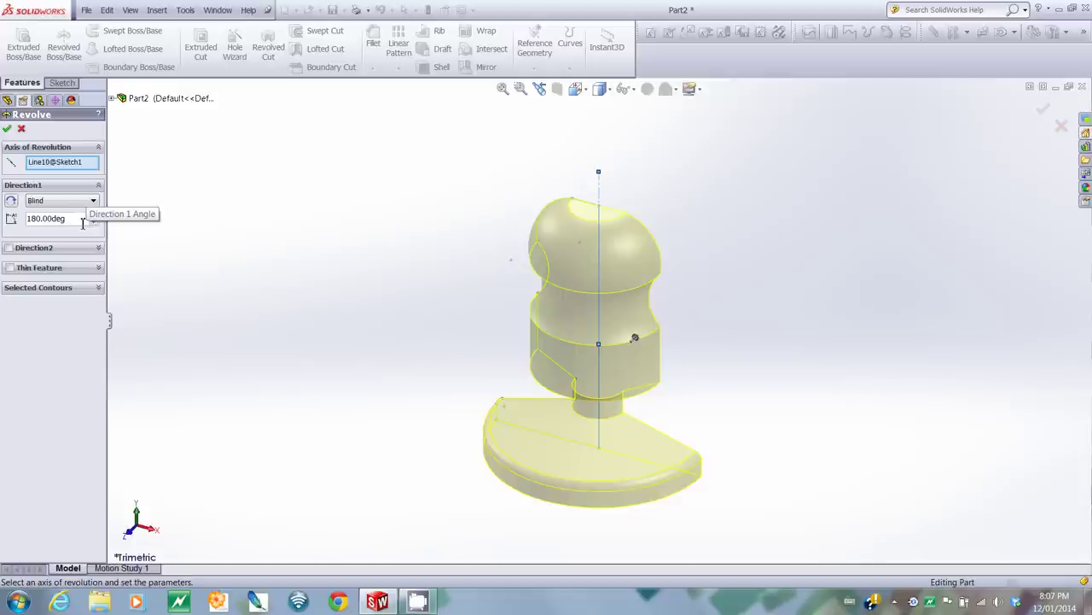
pyautogui.click(7, 129)
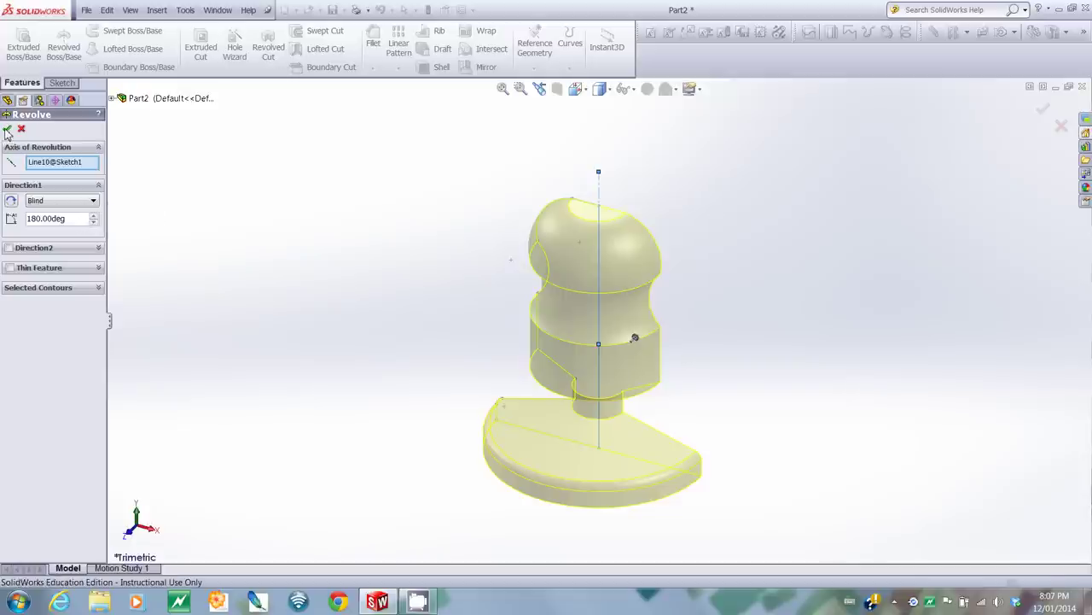